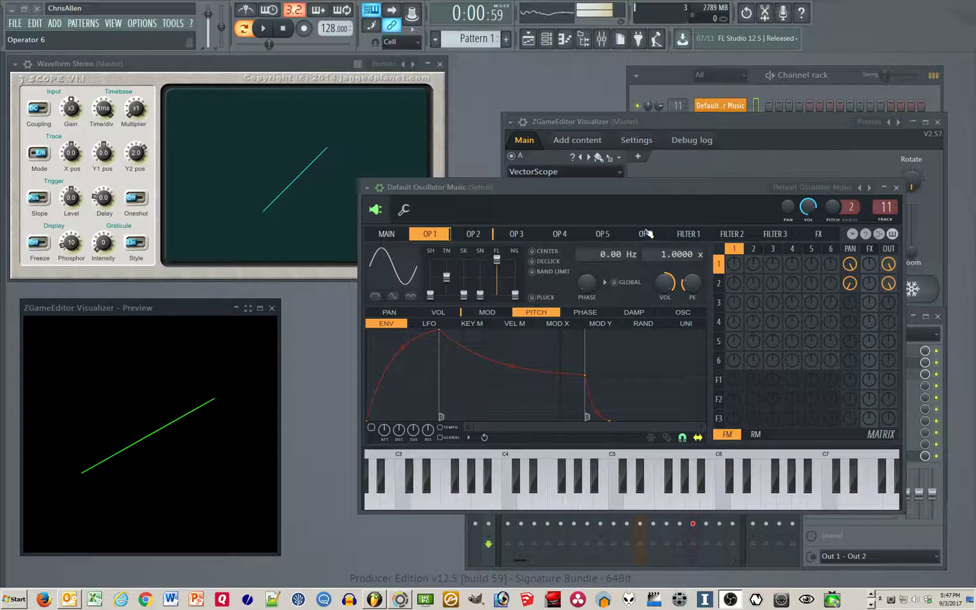
Select operator 3 and switch the Sytrus modulation matrix from frequency modulation to ring modulation.
left_click_drag(661, 194, 661, 196)
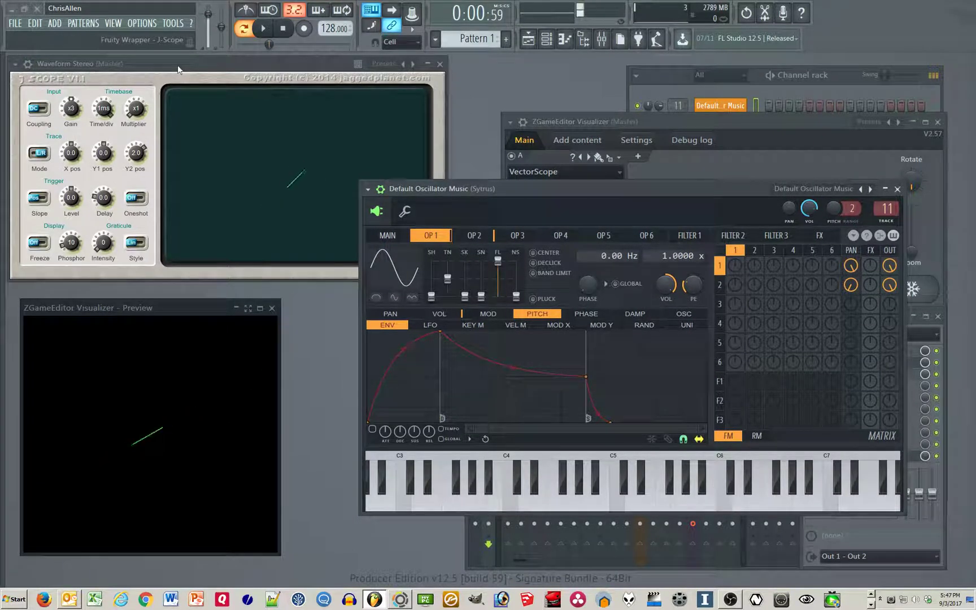
left_click_drag(537, 194, 554, 191)
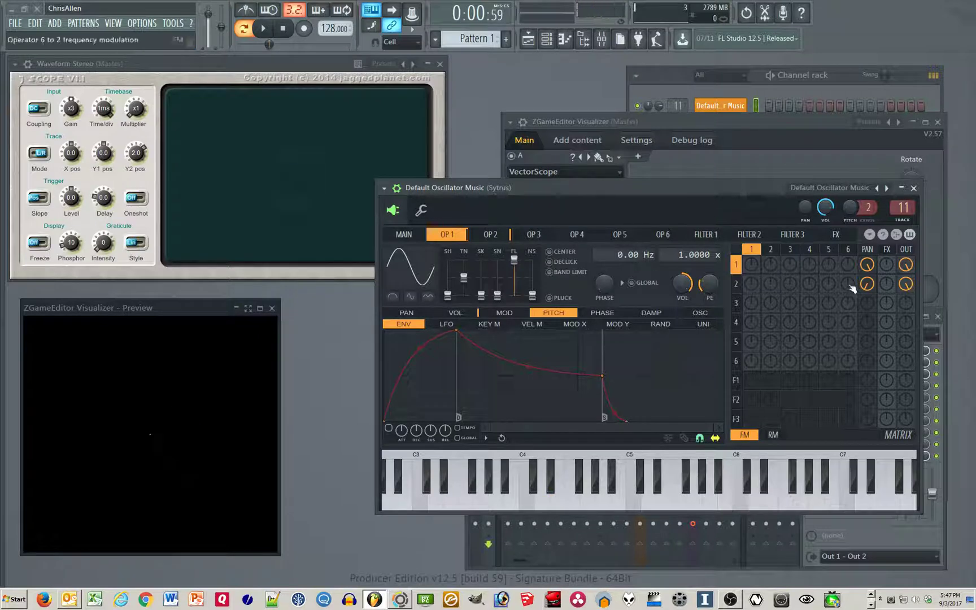
left_click(795, 252)
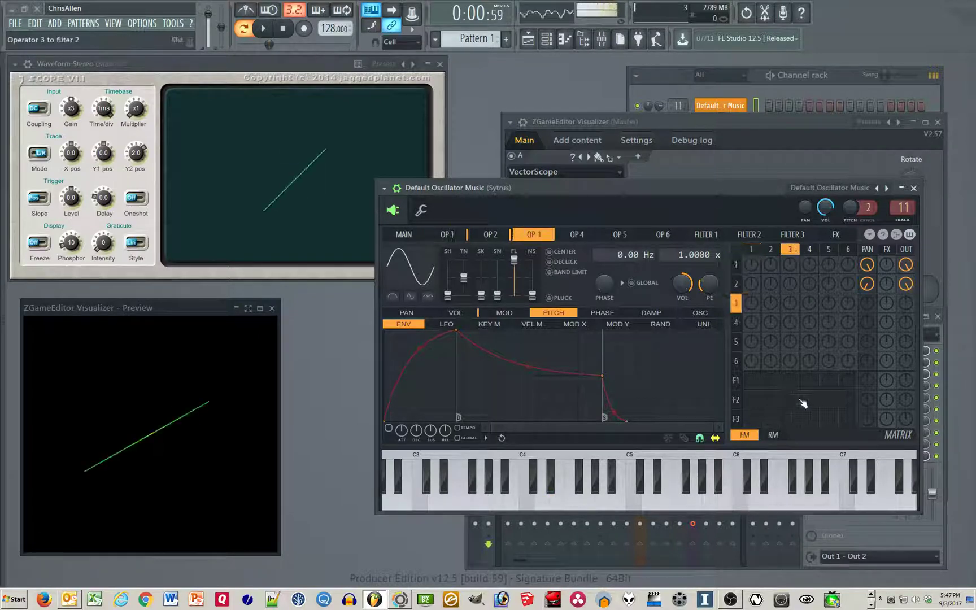
left_click_drag(760, 195, 744, 199)
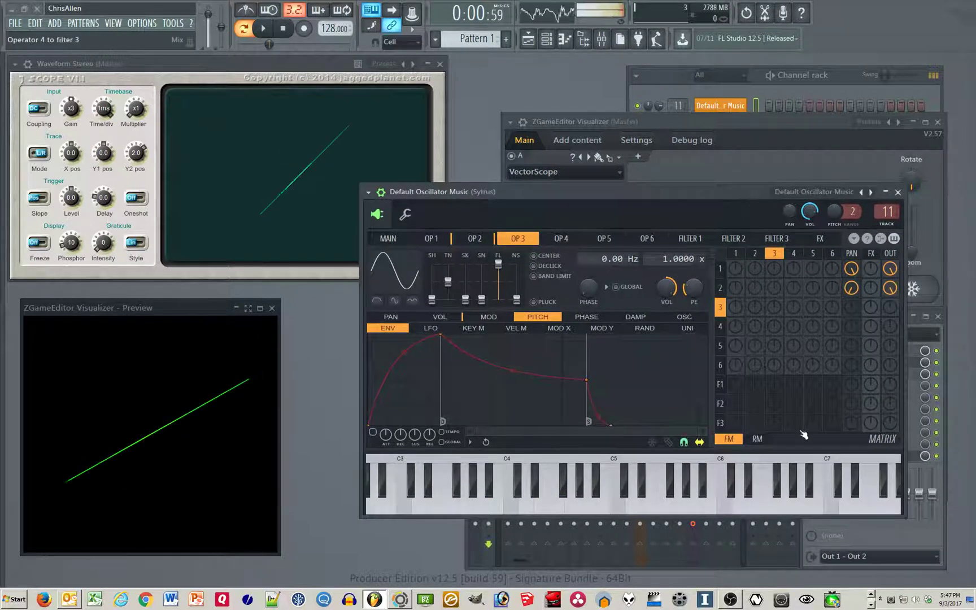
left_click(761, 442)
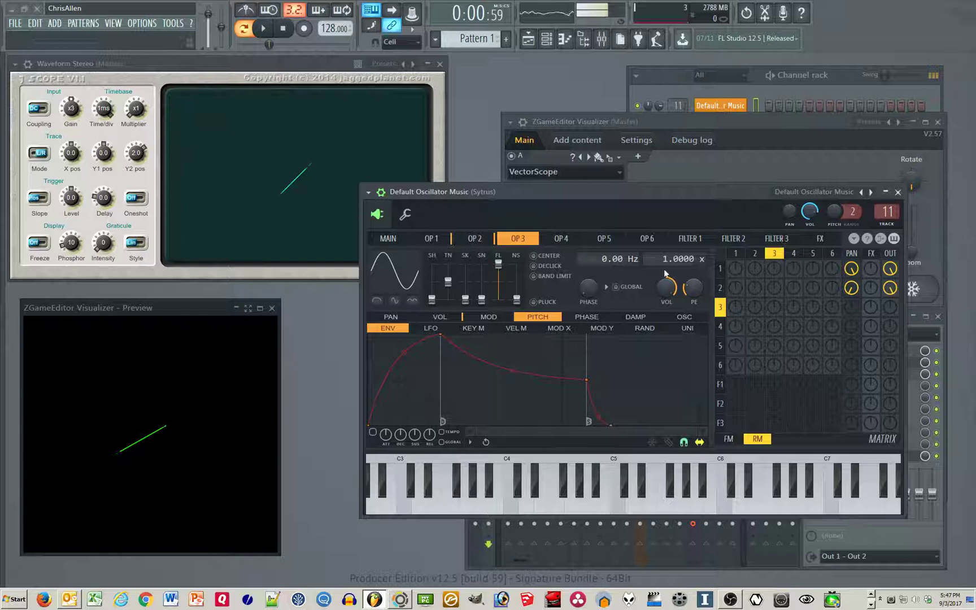
Set the frequency ratio of both operator 1 and operator 2 to 2.0000.
left_click(431, 240)
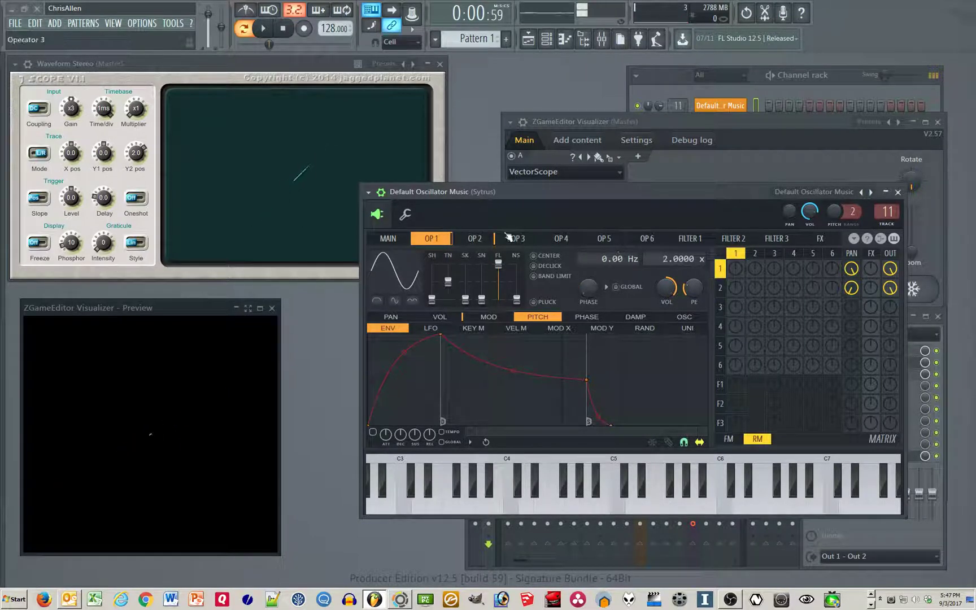
left_click(490, 238)
left_click_drag(669, 258, 669, 253)
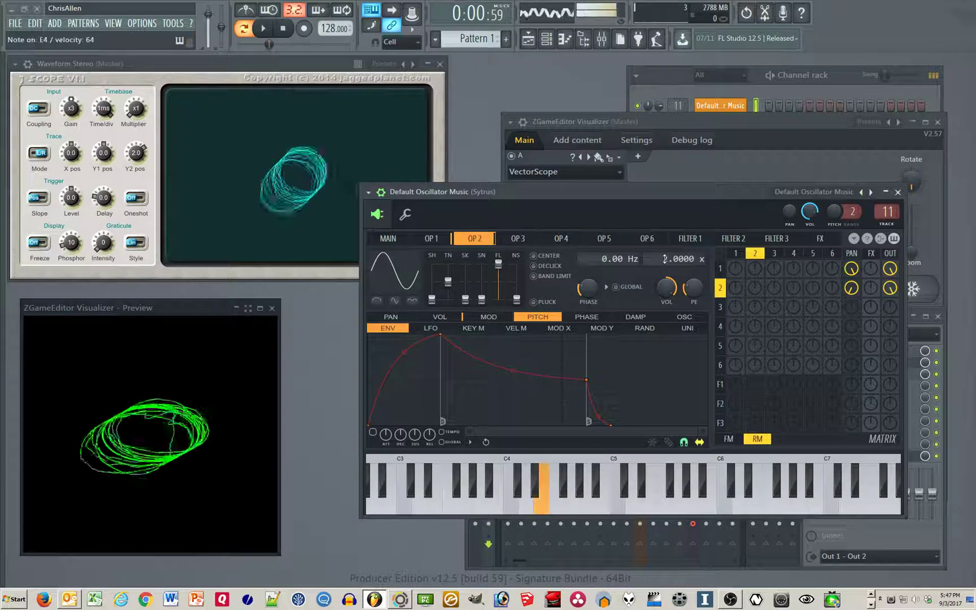
Examine operator 3's waveform and shape controls and operator 2's frequency ratio.
left_click(519, 240)
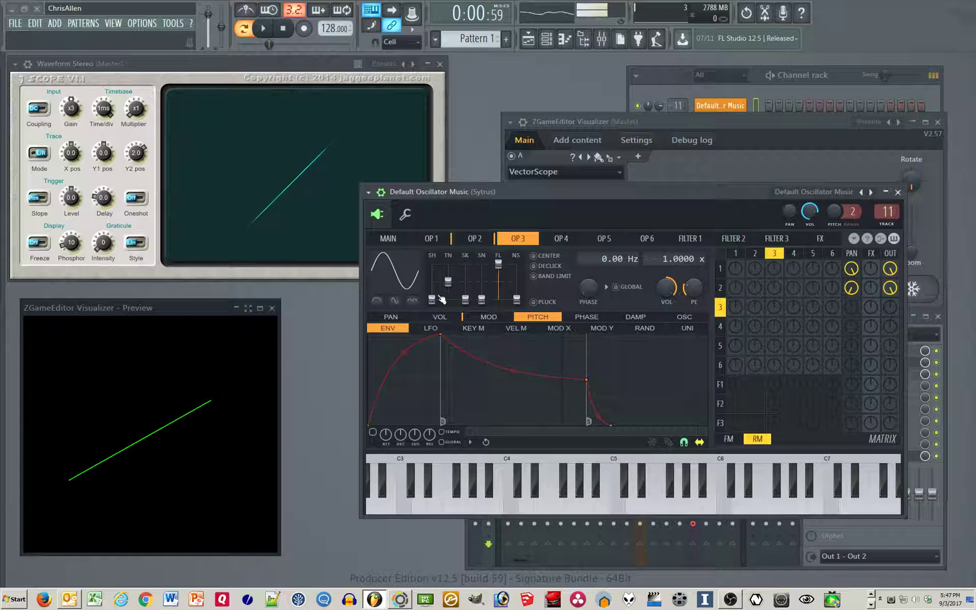
left_click_drag(432, 292, 432, 283)
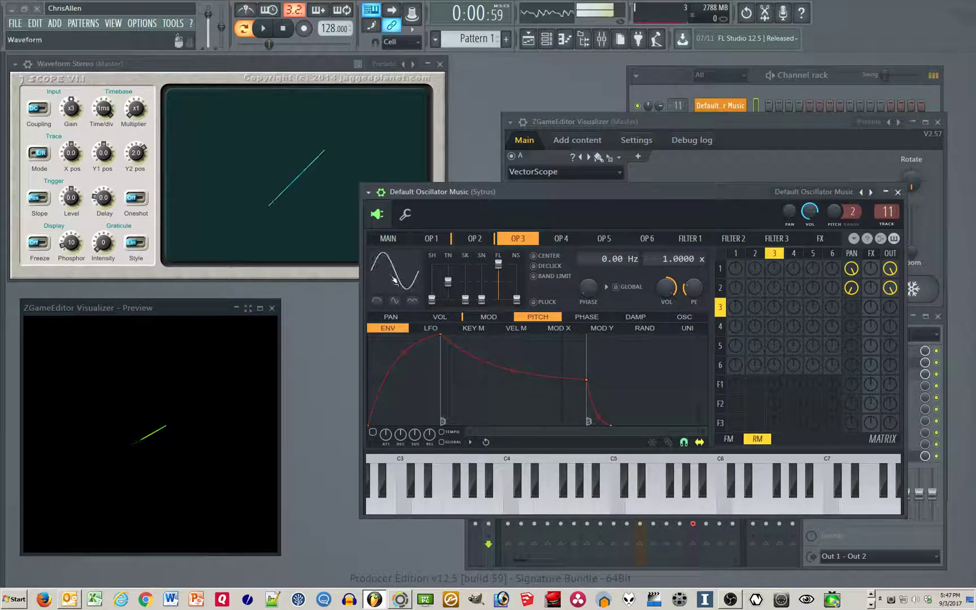
left_click_drag(675, 195, 671, 196)
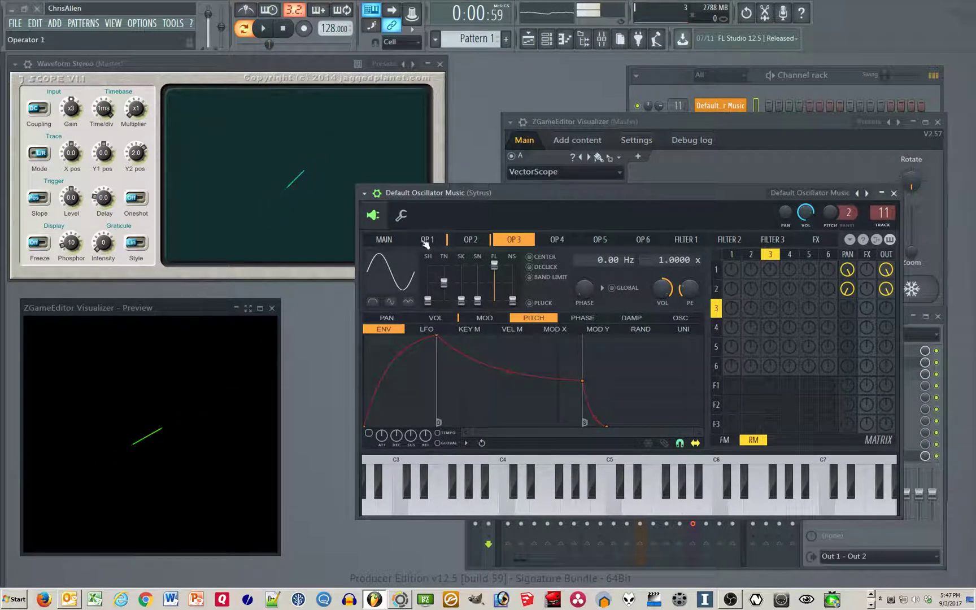
left_click(471, 241)
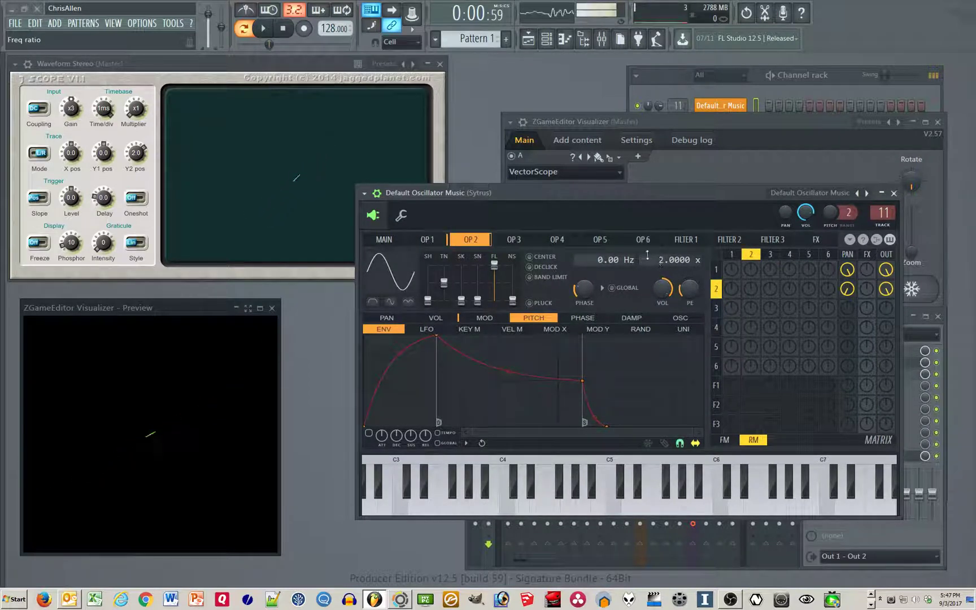
Set operator 3's frequency ratio to 5.0000 and raise its ring modulation of operators 1 and 2 to full.
left_click(515, 240)
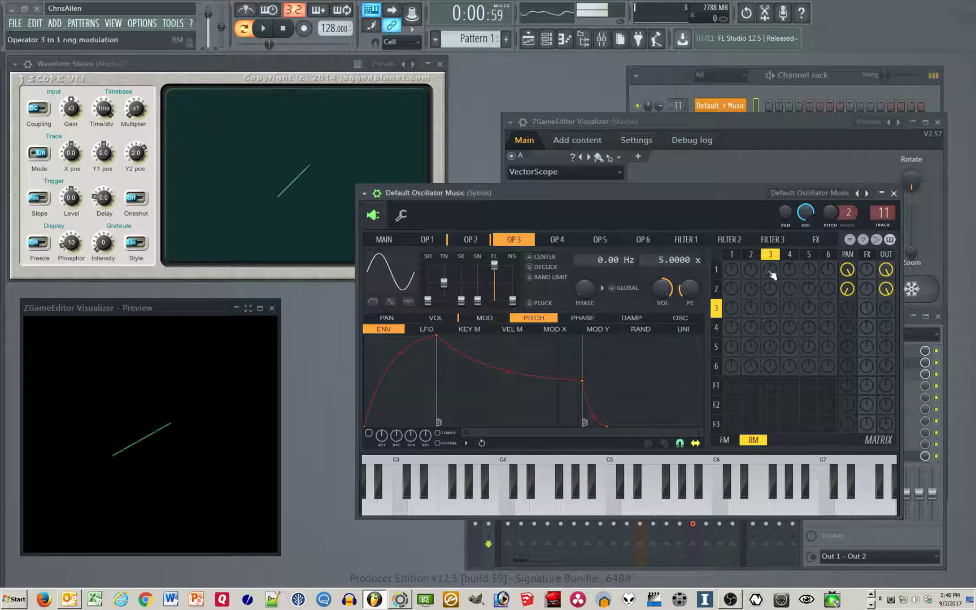
left_click_drag(771, 273, 772, 220)
left_click_drag(774, 292, 774, 238)
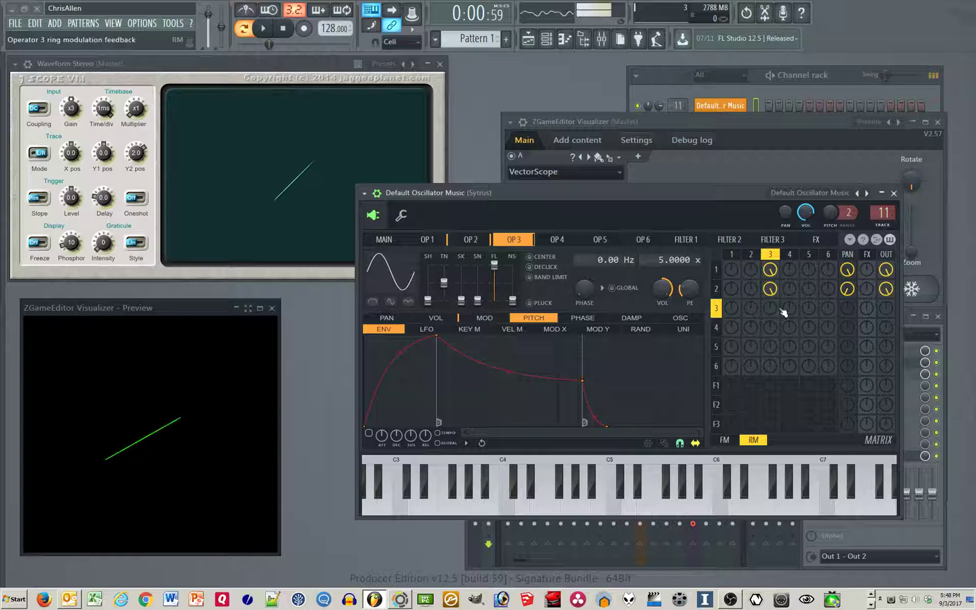
Play E4 while trying frequency ratios for operator 3, and settle on a ratio of 7.0000.
left_click_drag(743, 197, 722, 185)
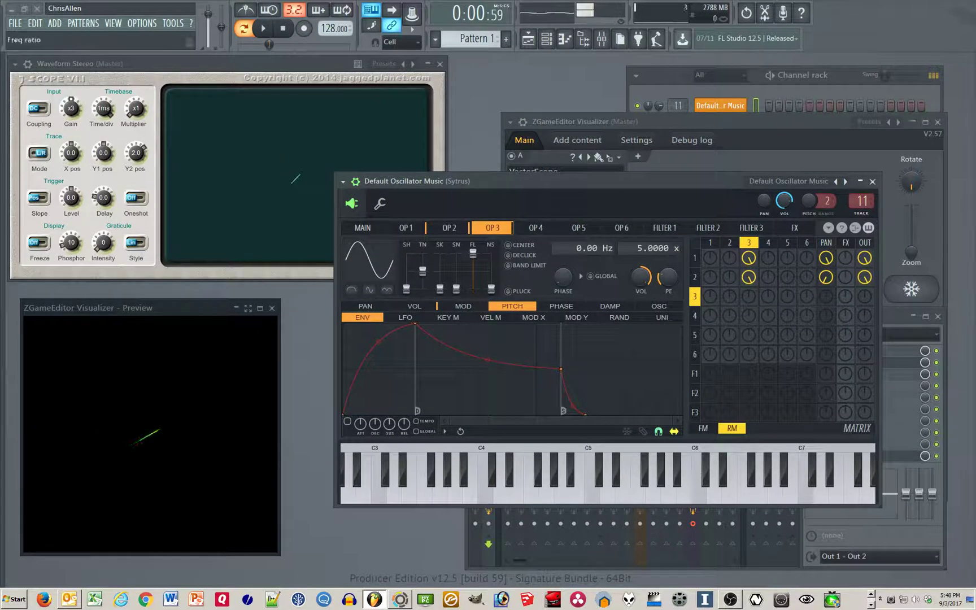
key("c")
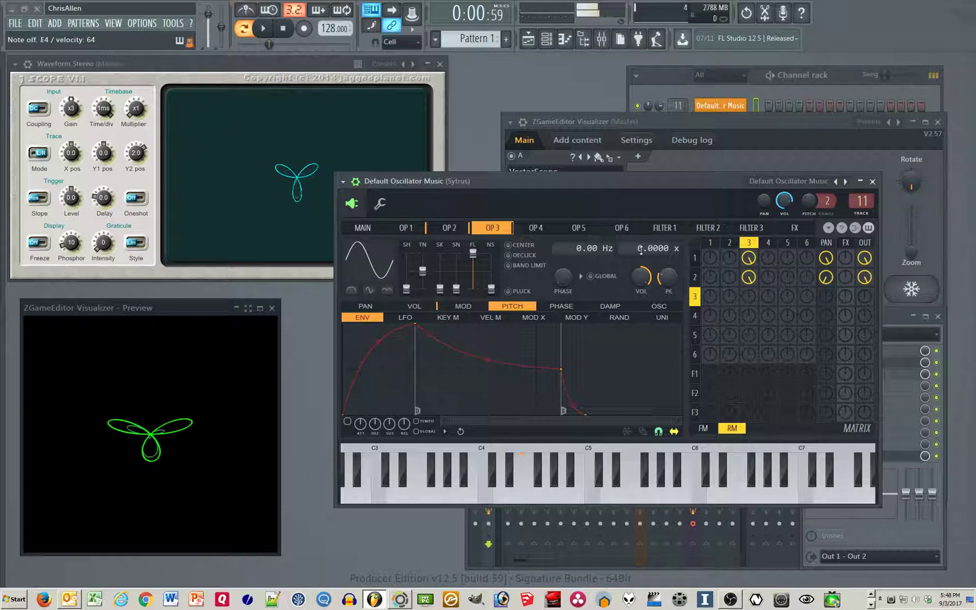
key("c")
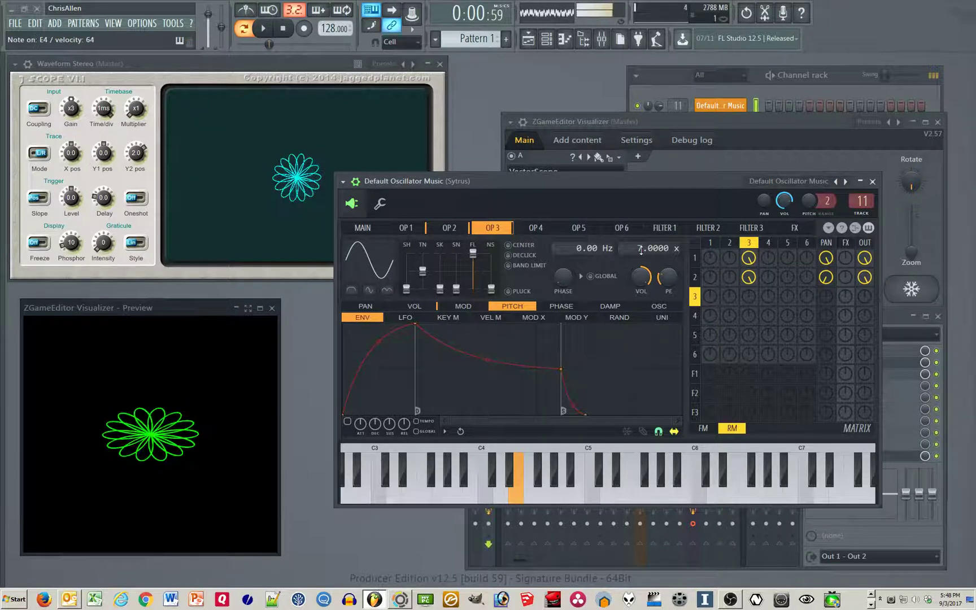
left_click_drag(660, 180, 677, 188)
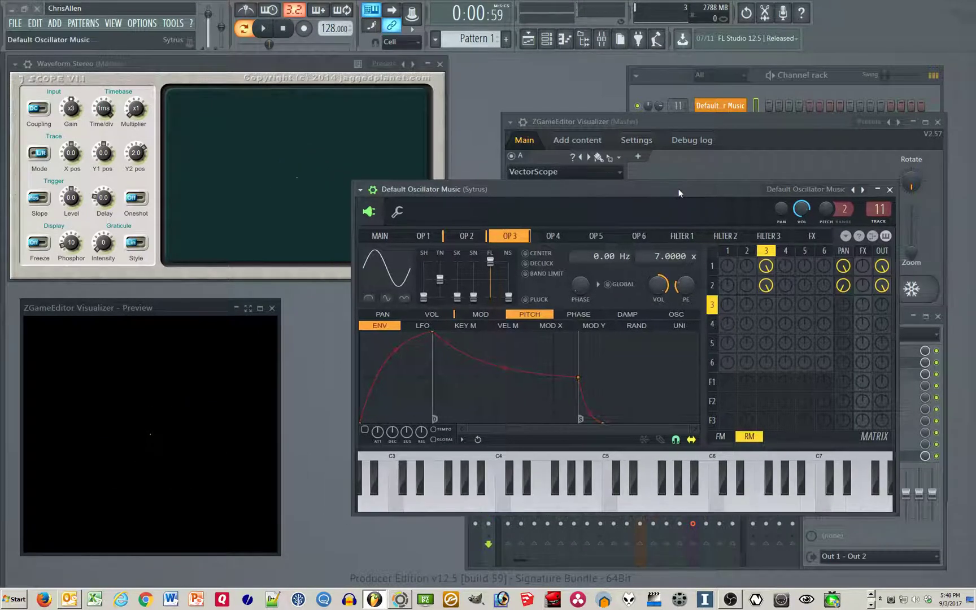
key("c")
Load the Samples Stereo preset in the J-Scope oscilloscope after trying its trace modes.
left_click(293, 69)
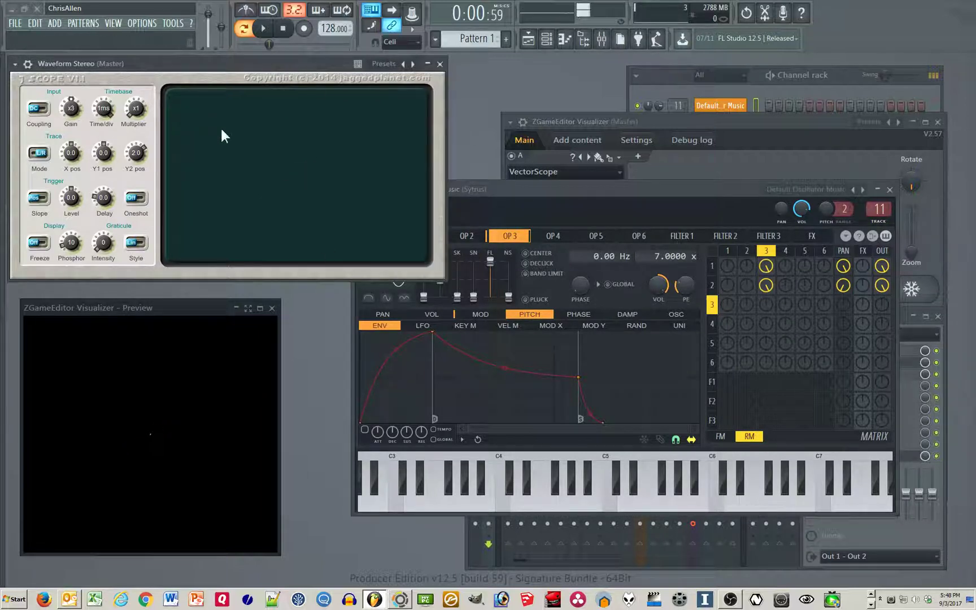
left_click(41, 156)
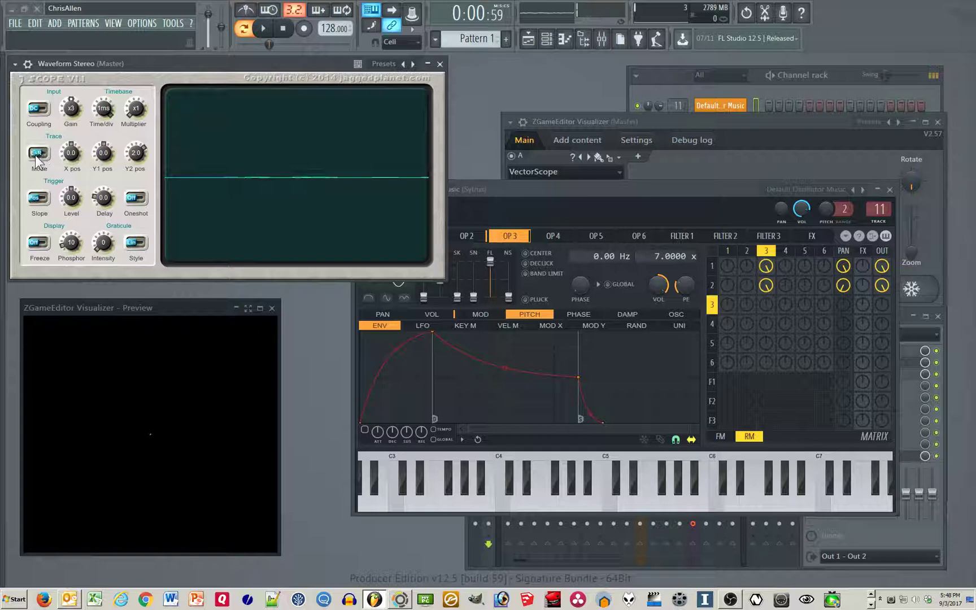
left_click(42, 156)
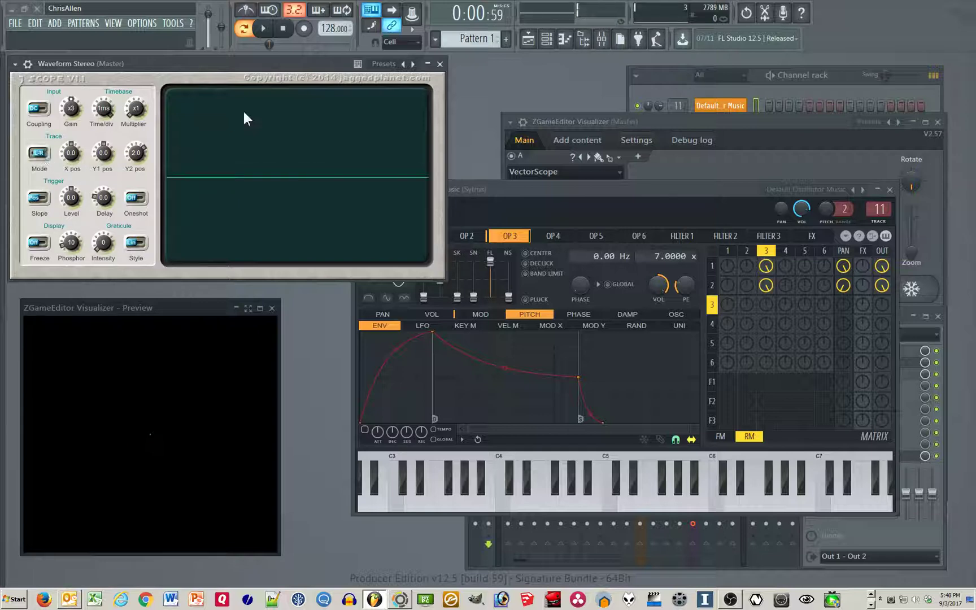
left_click(403, 63)
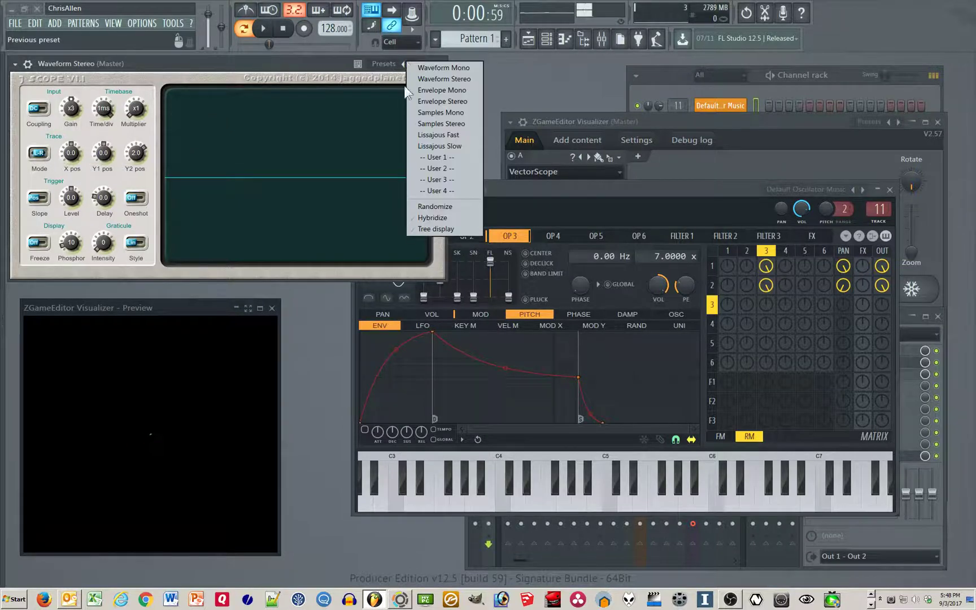
left_click(438, 124)
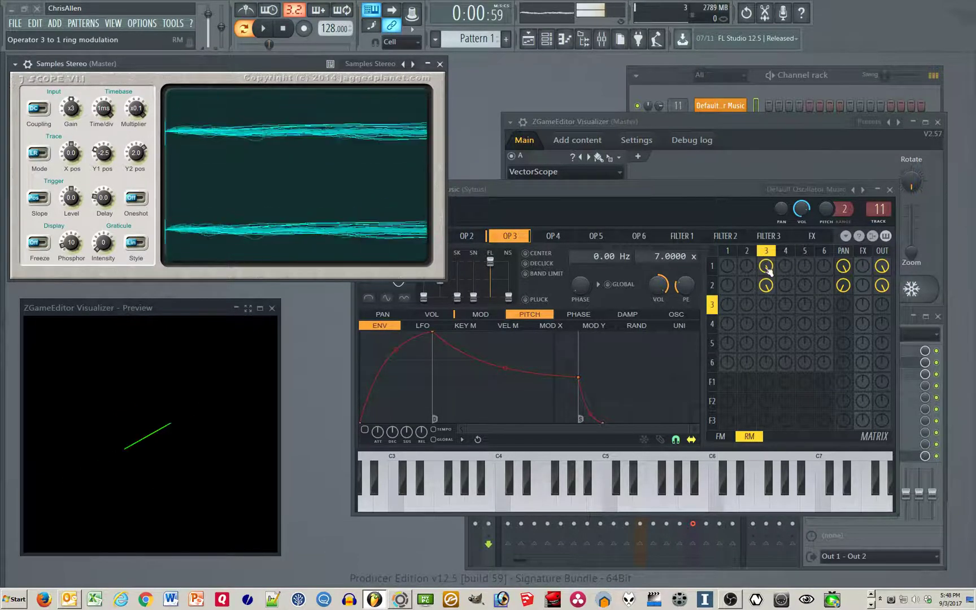
Turn down operator 3's ring modulation of operator 1 and play E4 to view the effect on the scopes.
left_click_drag(766, 267, 766, 349)
key("c")
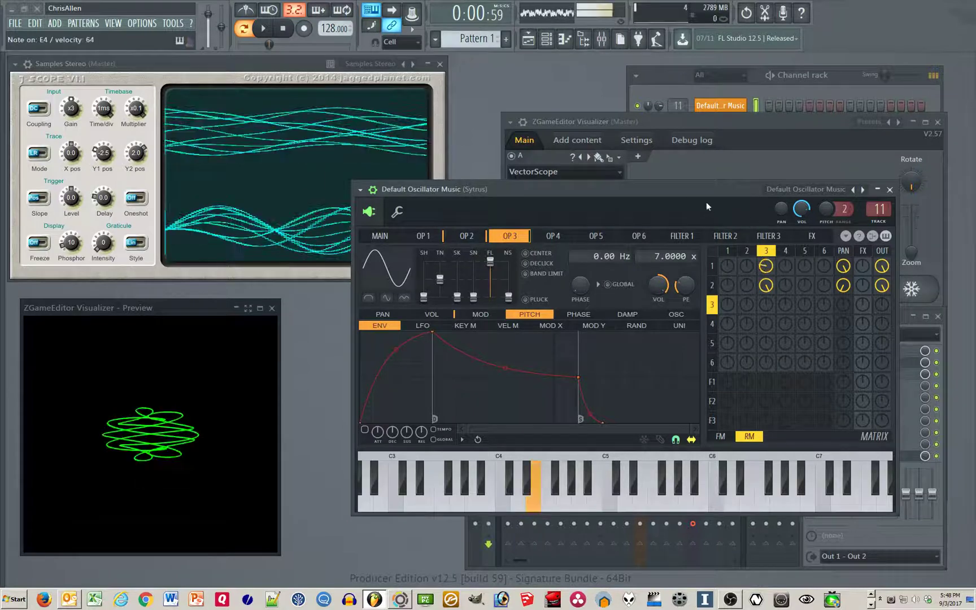
key("c")
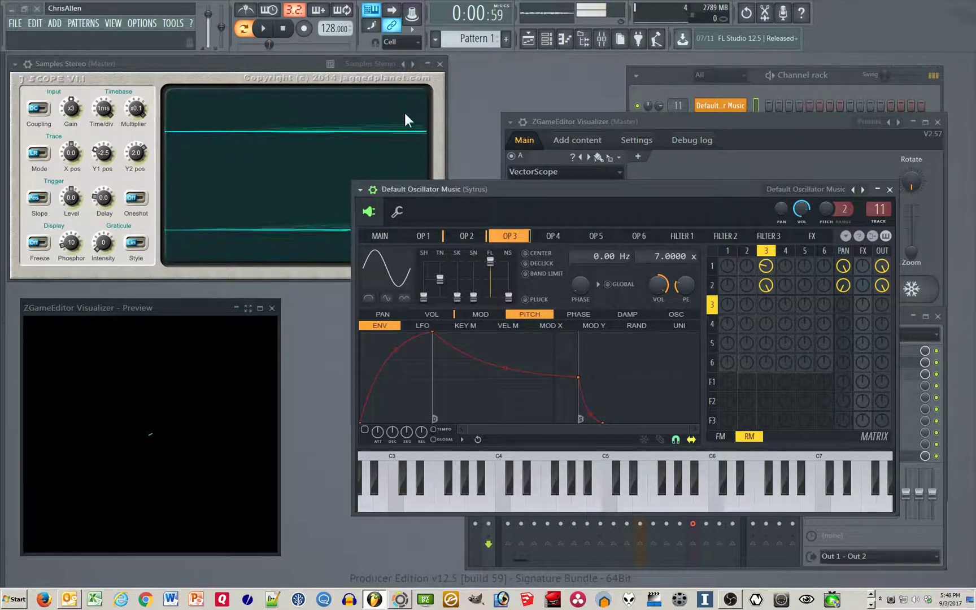
Give operator 3 a square waveform by raising its shape setting to 75%, after checking operators 1 and 2.
left_click(423, 236)
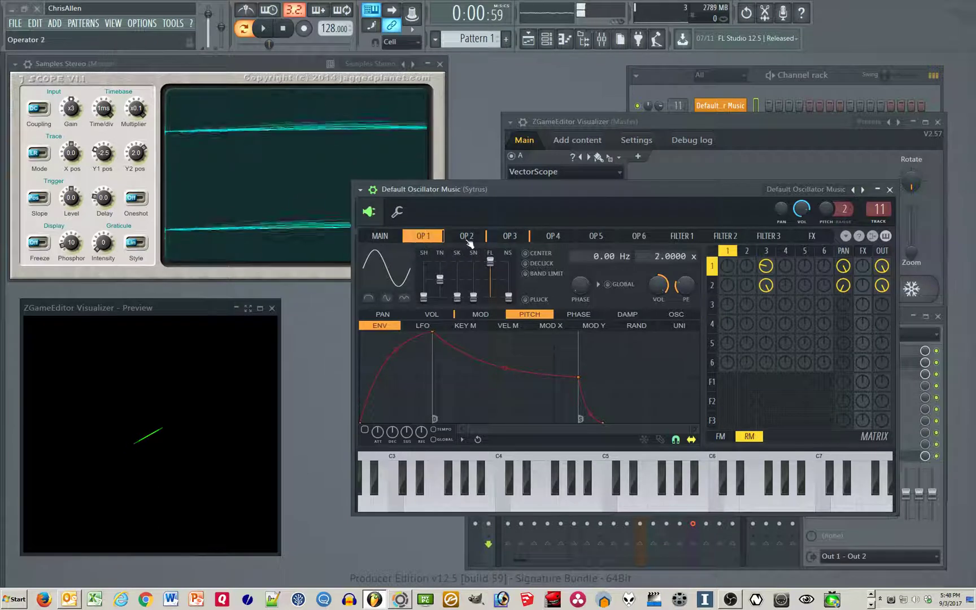
left_click(467, 237)
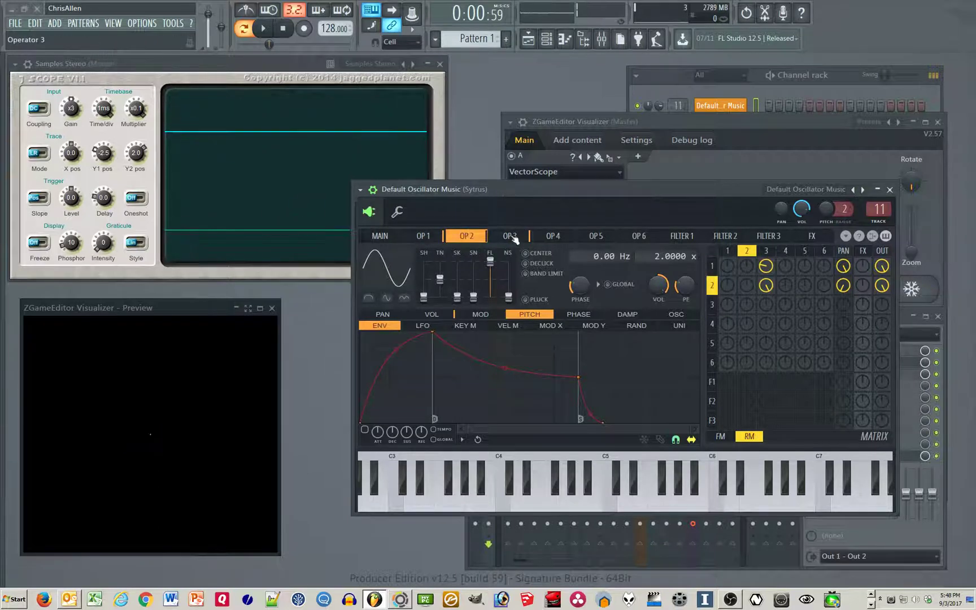
left_click(511, 237)
left_click_drag(424, 297, 424, 271)
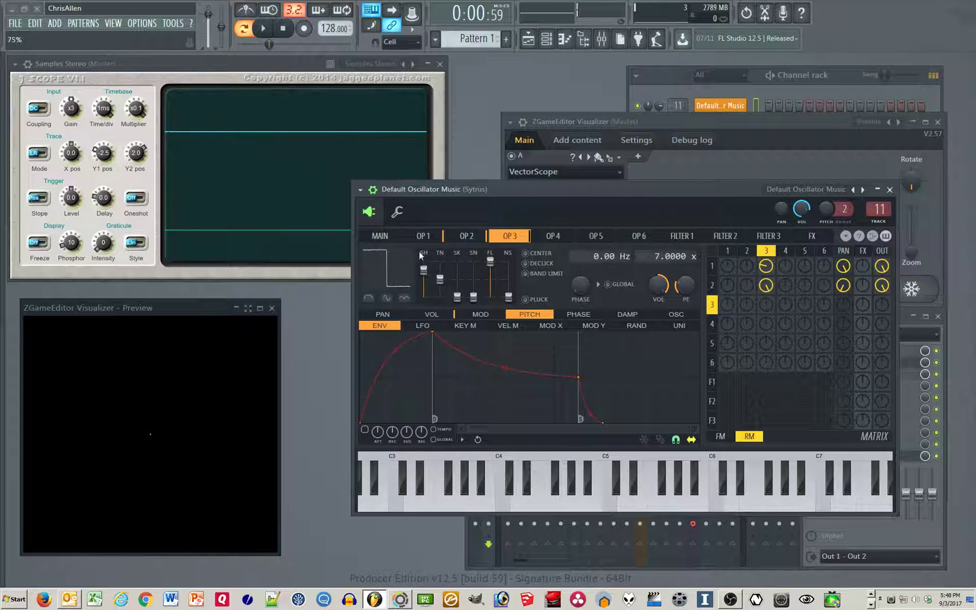
Reduce operator 3's ring modulation of operator 2 to about 69%, adjust its modulation of operator 1 similarly, and play E4.
left_click_drag(560, 187, 542, 187)
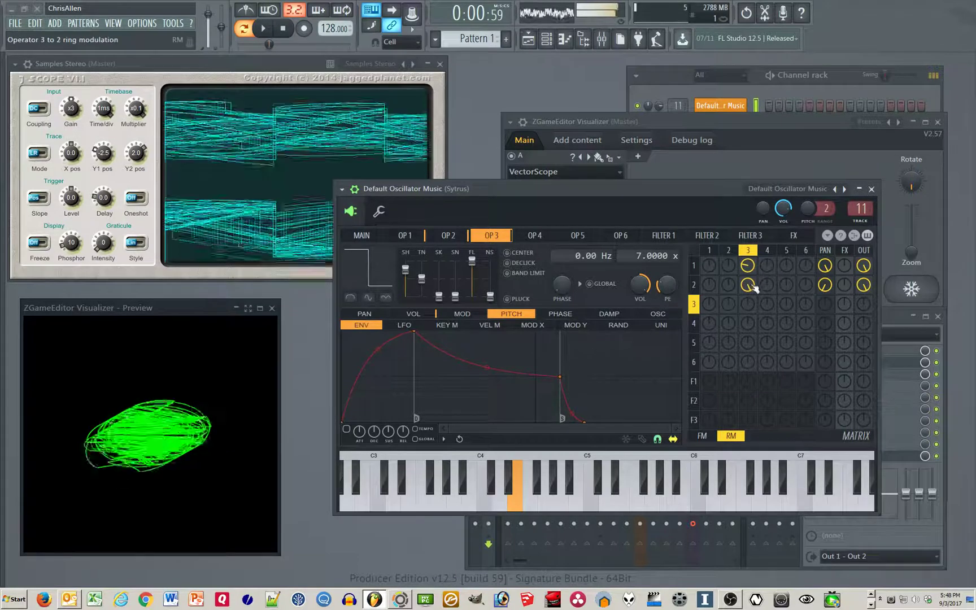
left_click_drag(753, 285, 753, 301)
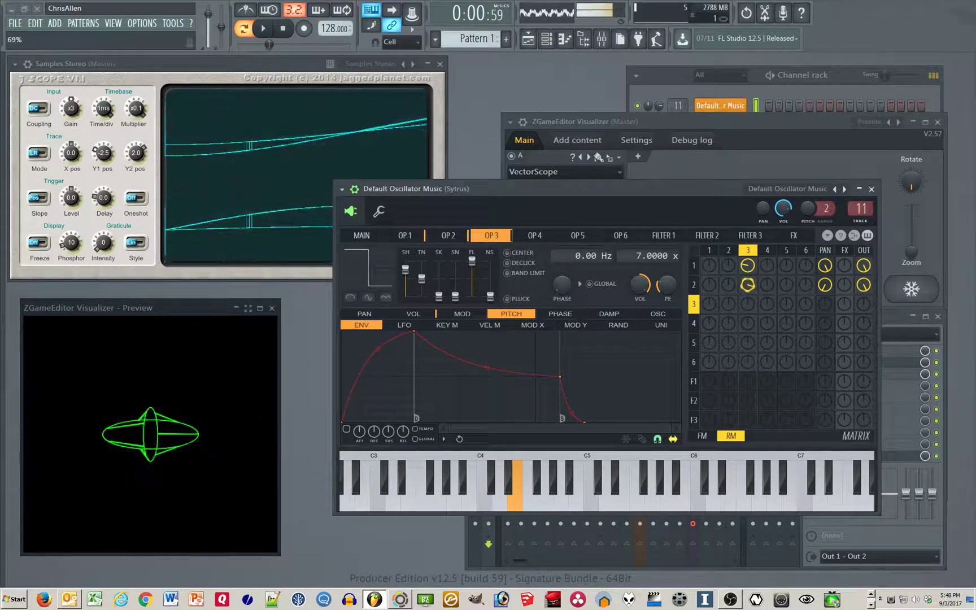
left_click_drag(747, 265, 747, 254)
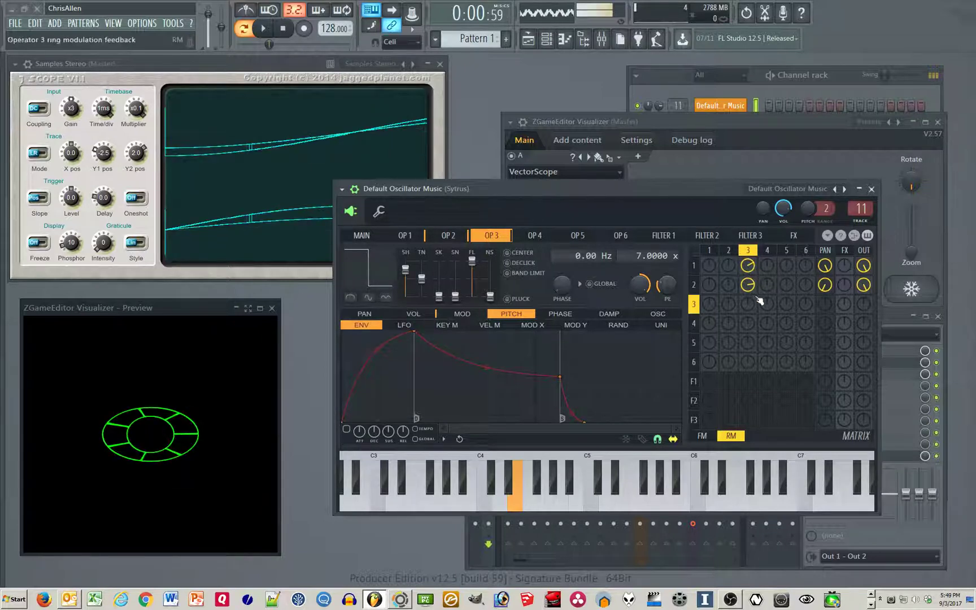
key("c")
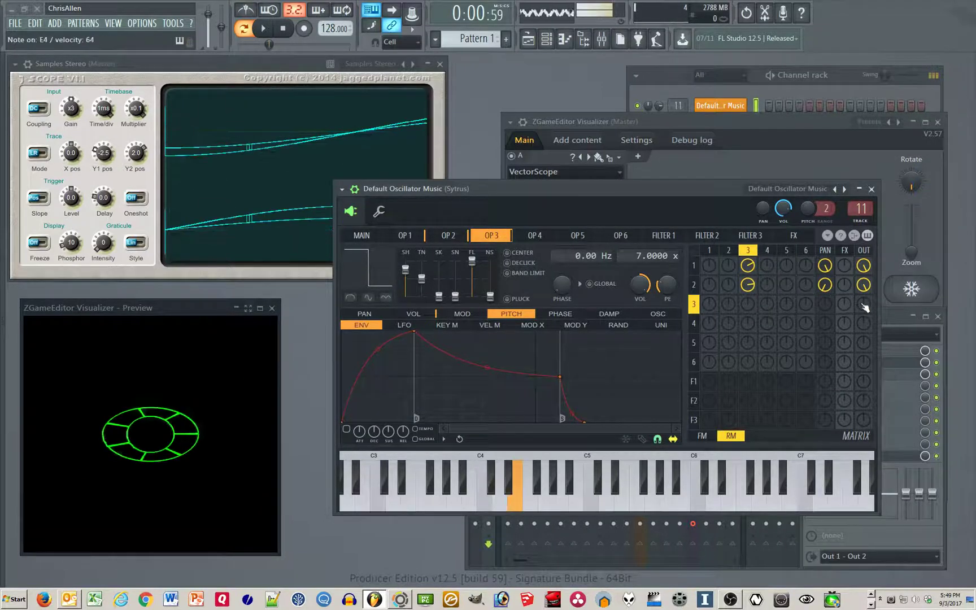
Raise operator 3's output level partway, then play notes and check the three operators against the scope traces.
left_click_drag(864, 306, 865, 298)
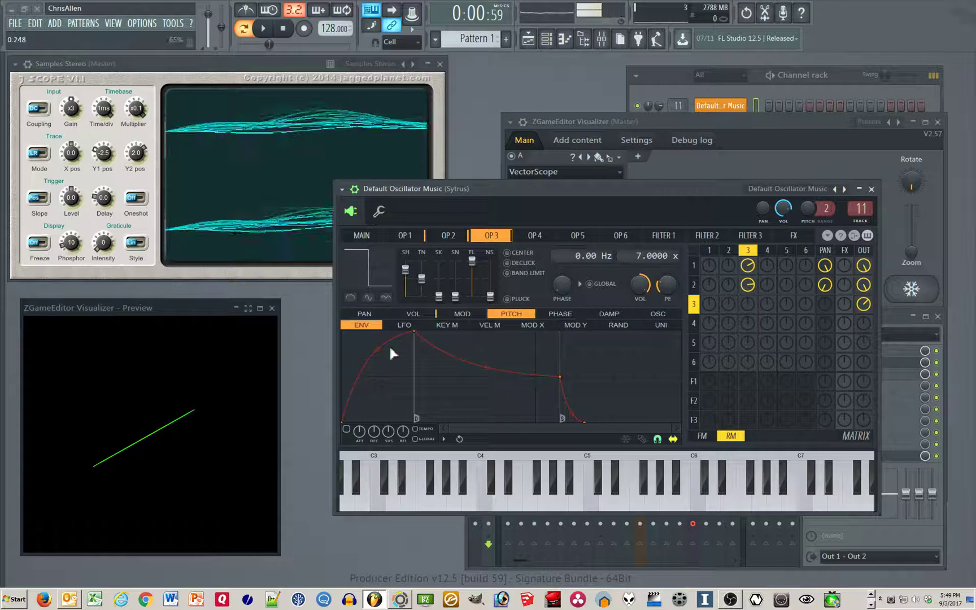
left_click(403, 238)
left_click(447, 236)
key("c")
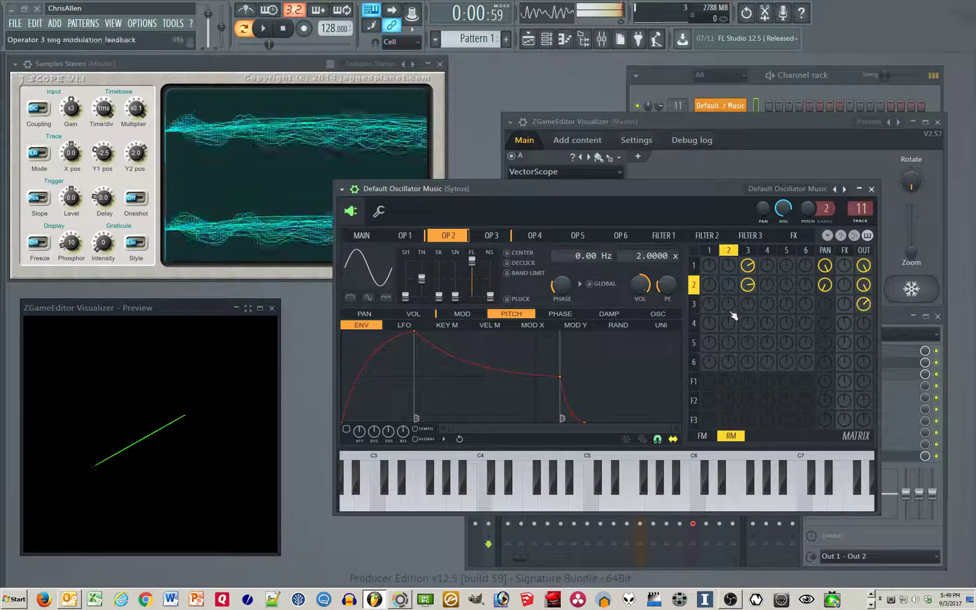
left_click(694, 306)
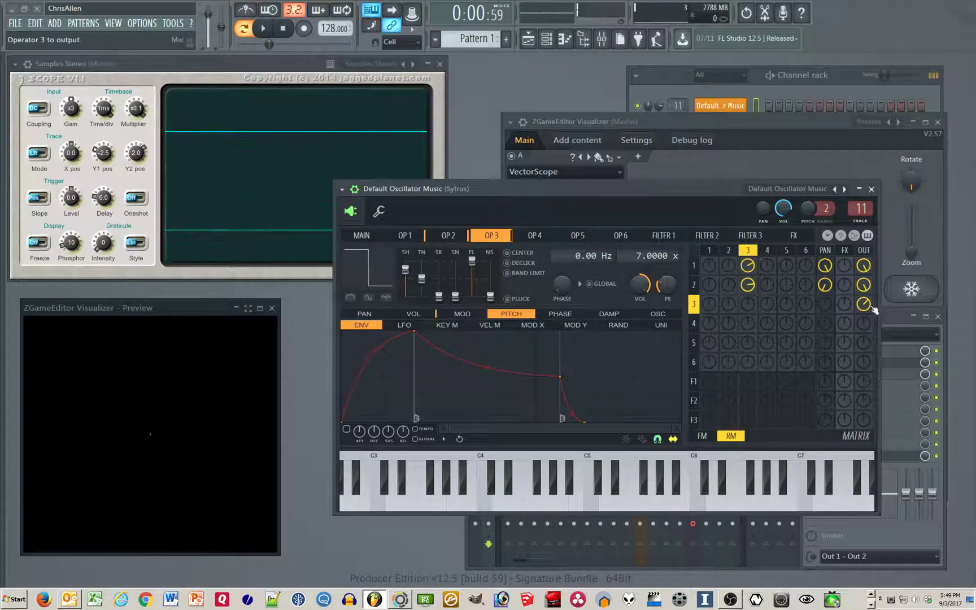
key("c")
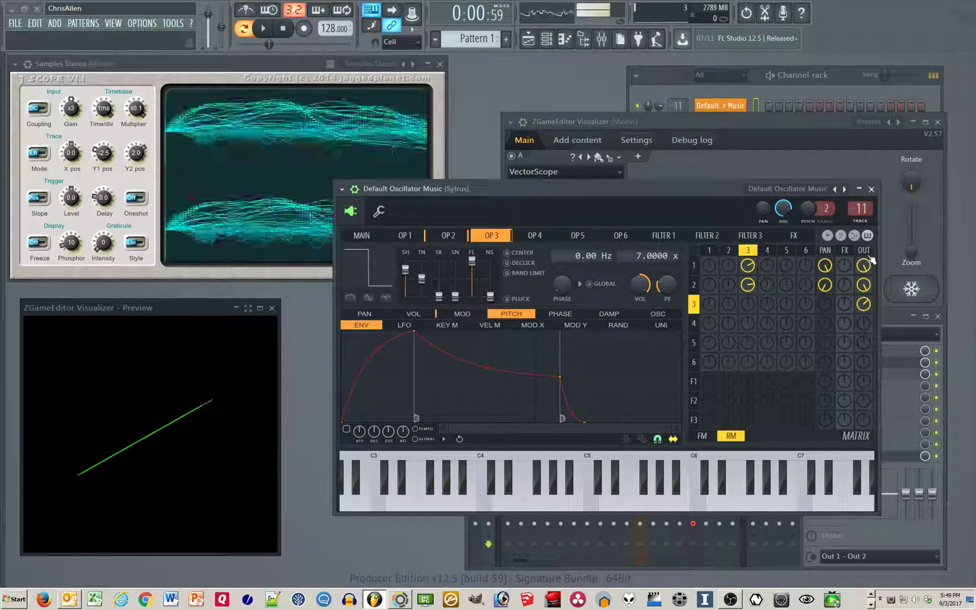
Adjust operator 3's output level while playing E4 to view the combined shape on the vectorscope.
left_click_drag(706, 185, 713, 190)
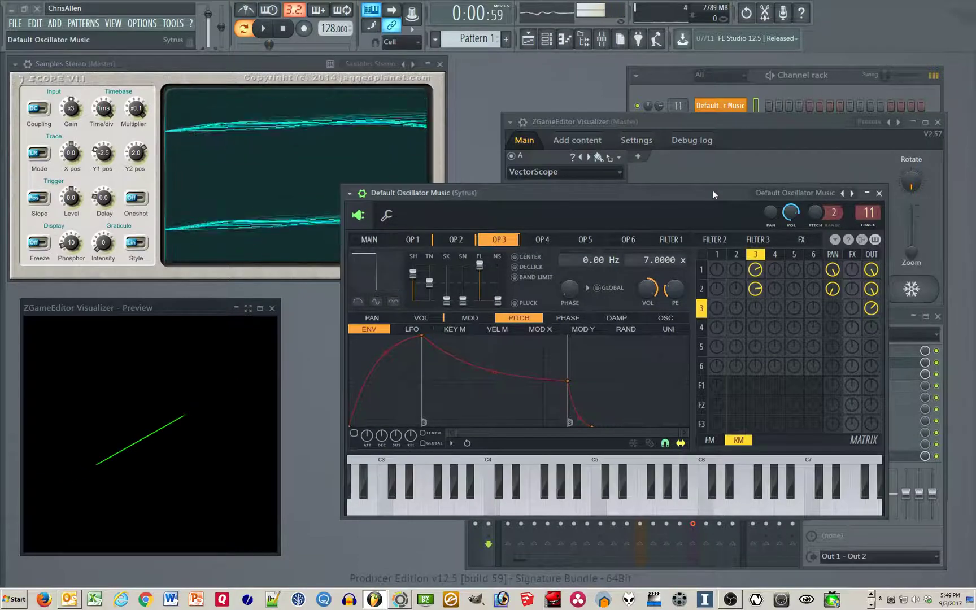
key("c")
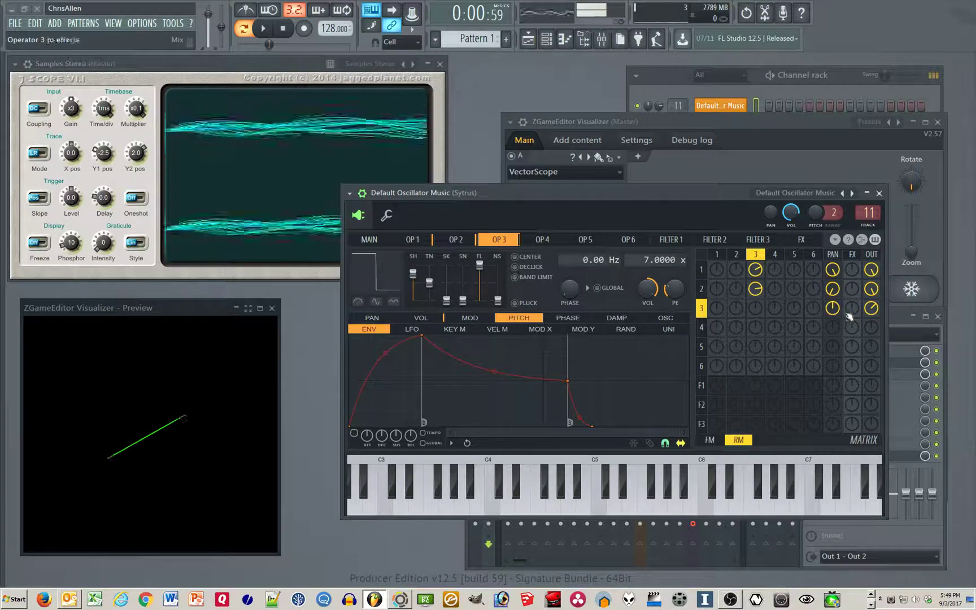
key("c")
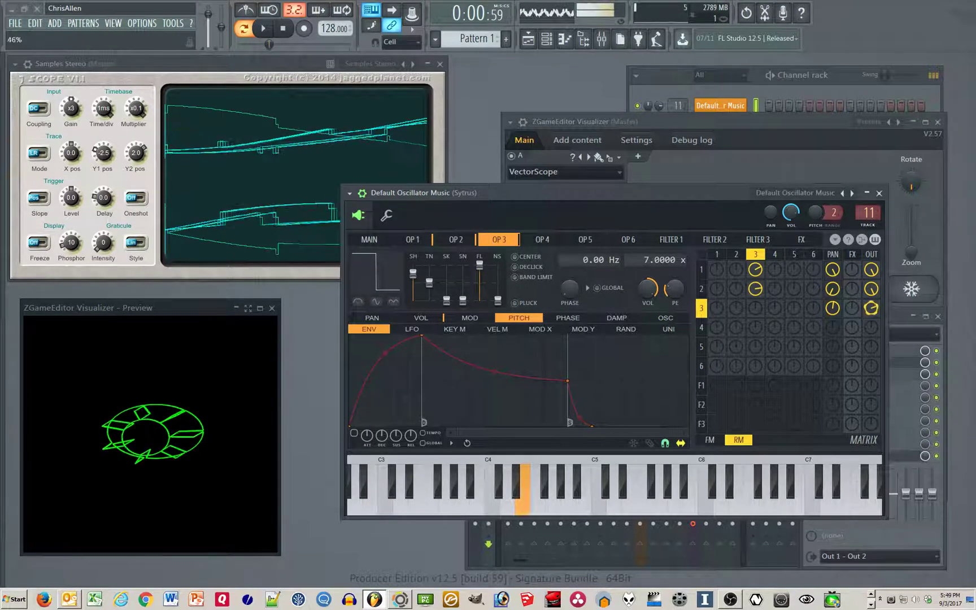
key("c")
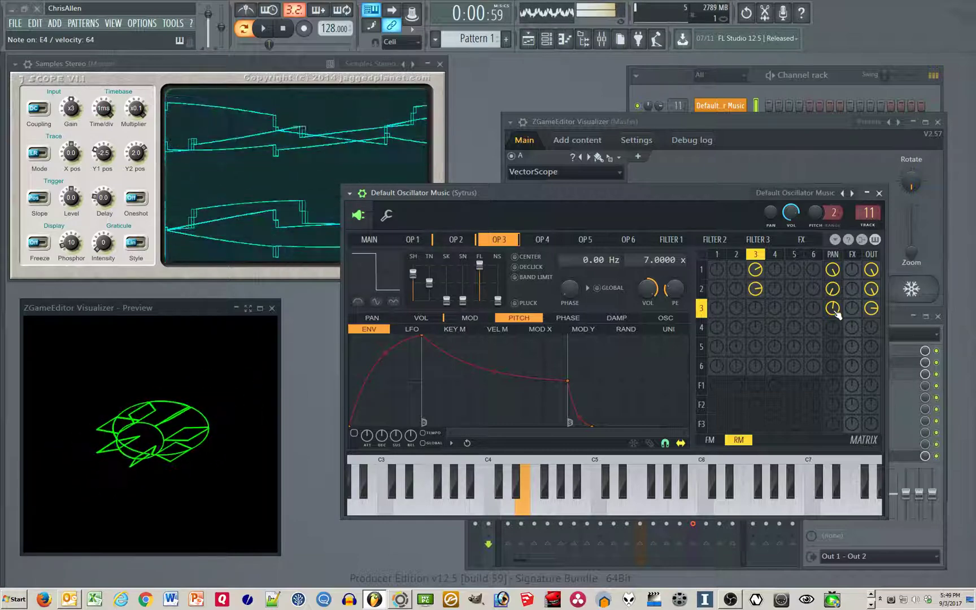
Sweep operator 3's pan to both sides while playing E4, and return it to centre.
left_click_drag(836, 313, 834, 369)
key("c")
key("c")
key("c")
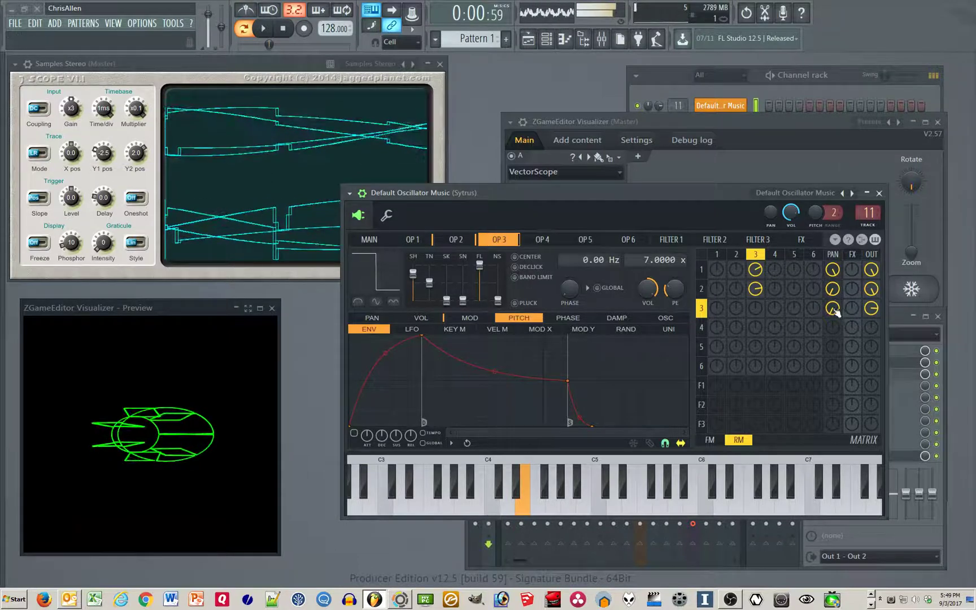
left_click_drag(835, 310, 835, 257)
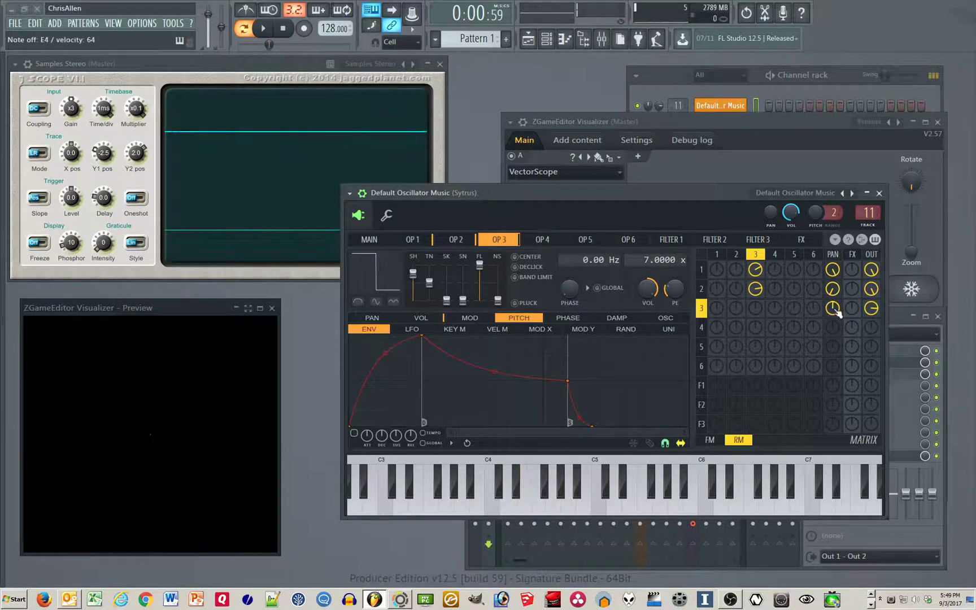
key("c")
left_click_drag(835, 310, 835, 310)
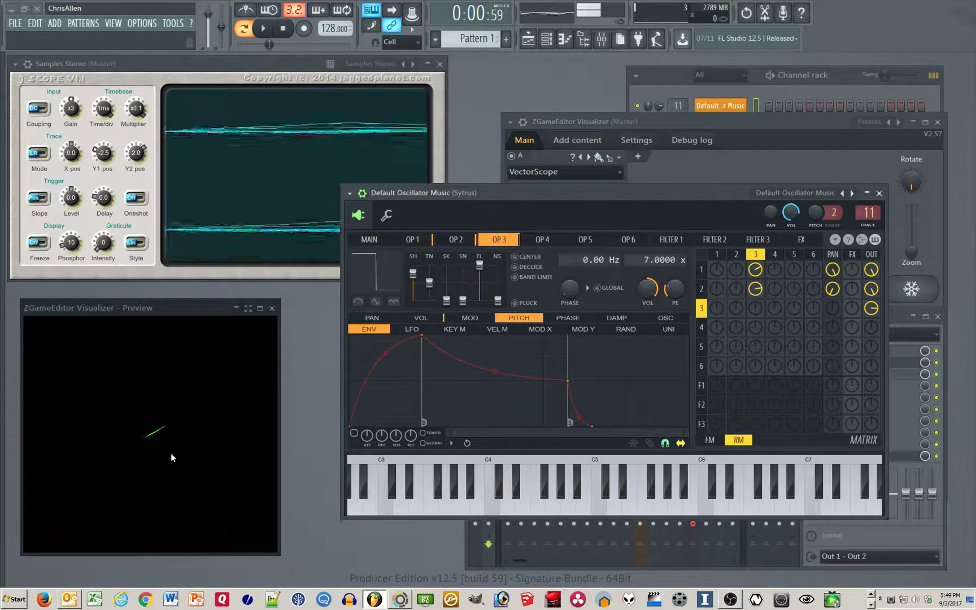
Play E4 repeatedly and compare the vectorscope display with the oscilloscope traces and operator 3's shape settings.
key("c")
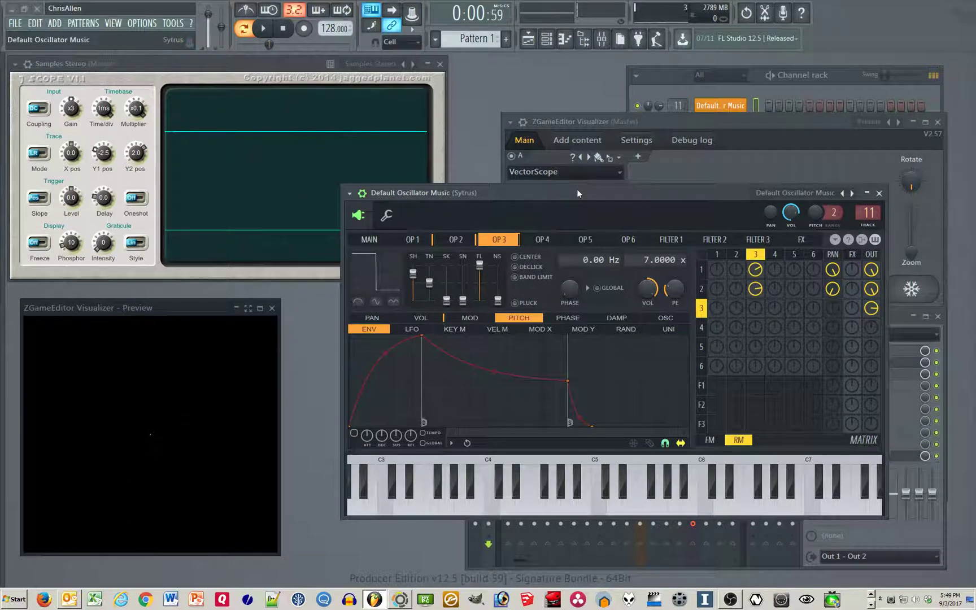
key("c")
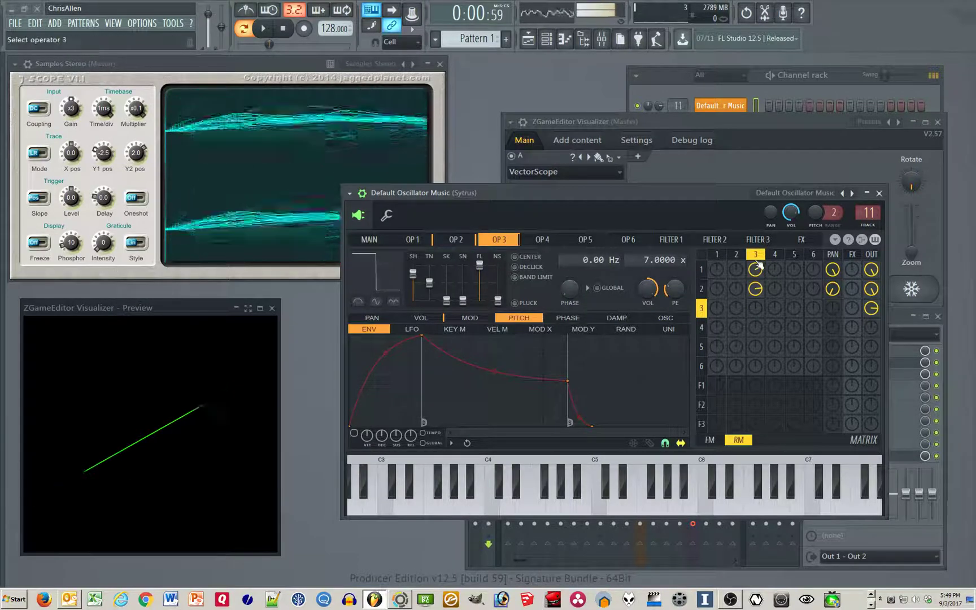
left_click_drag(734, 198, 701, 183)
key("c")
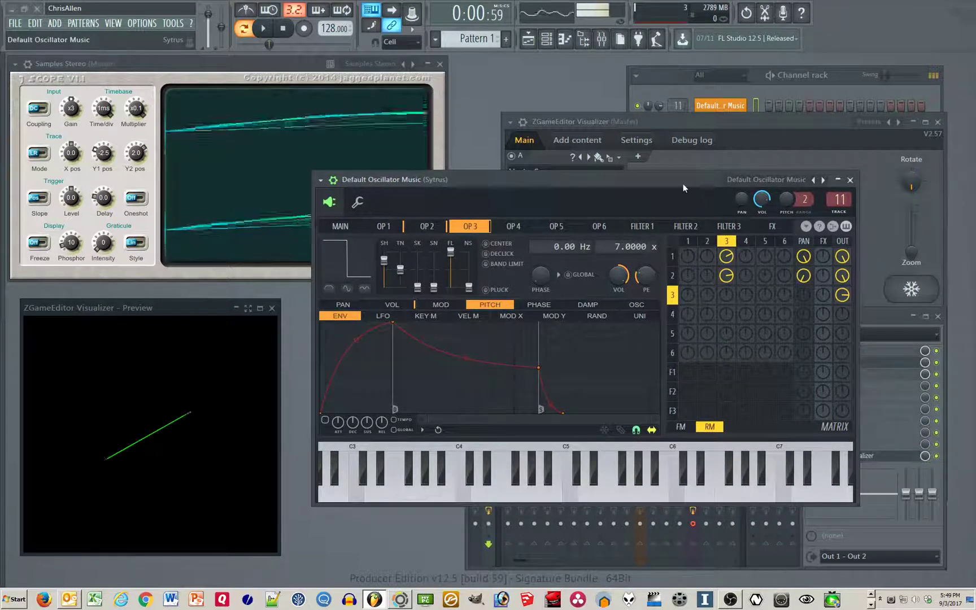
key("z")
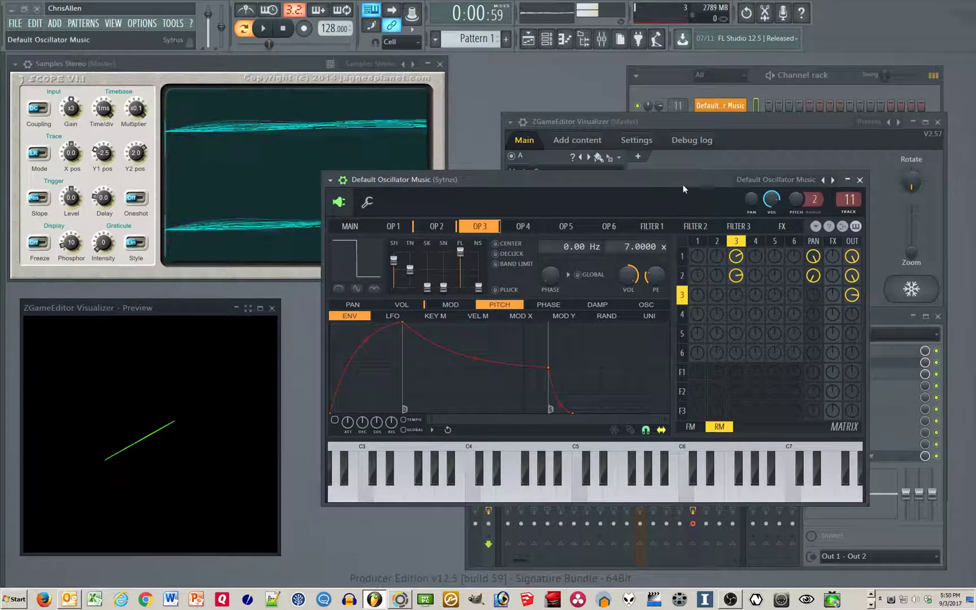
left_click_drag(683, 187, 693, 190)
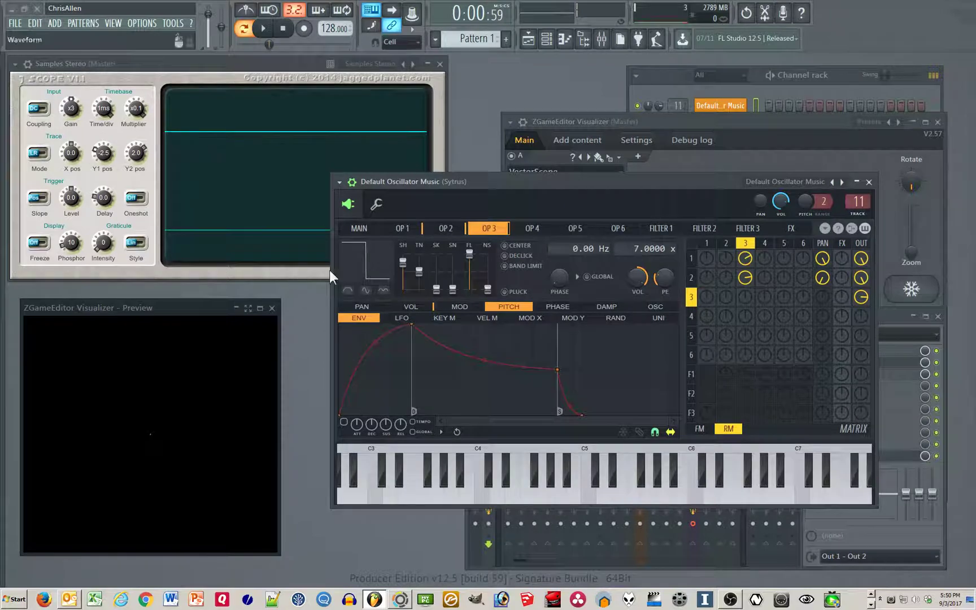
key("c")
key("c")
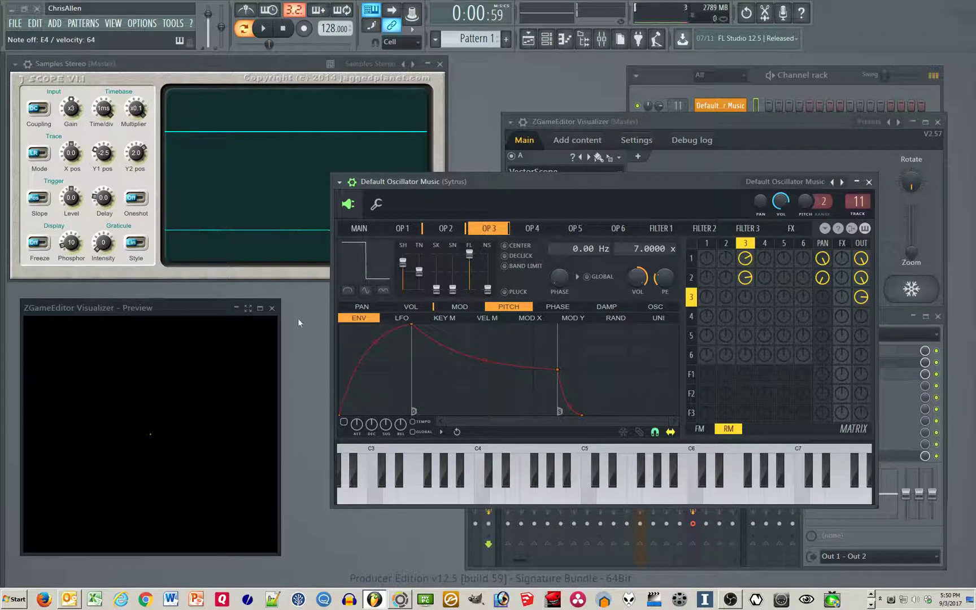
key("c")
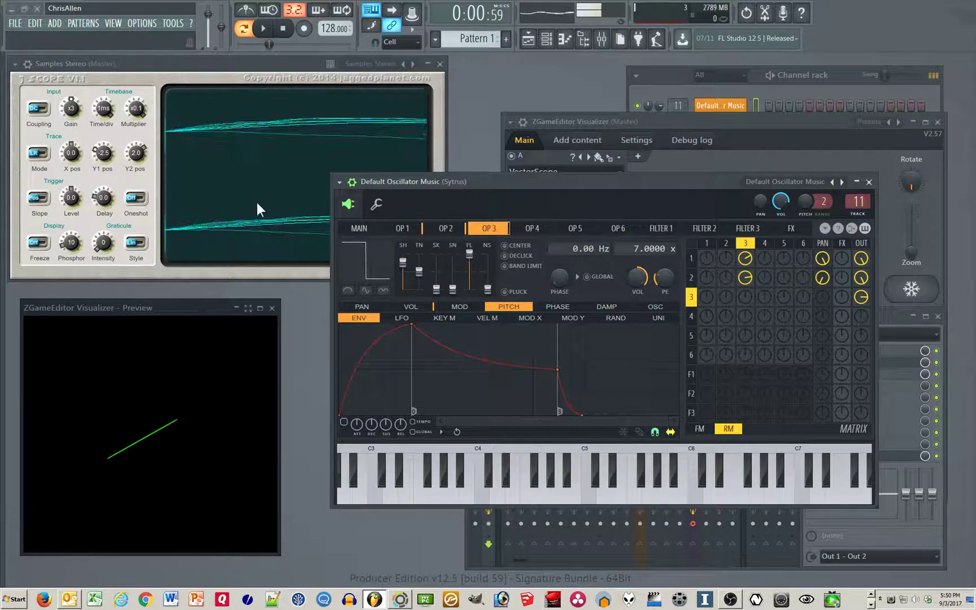
key("c")
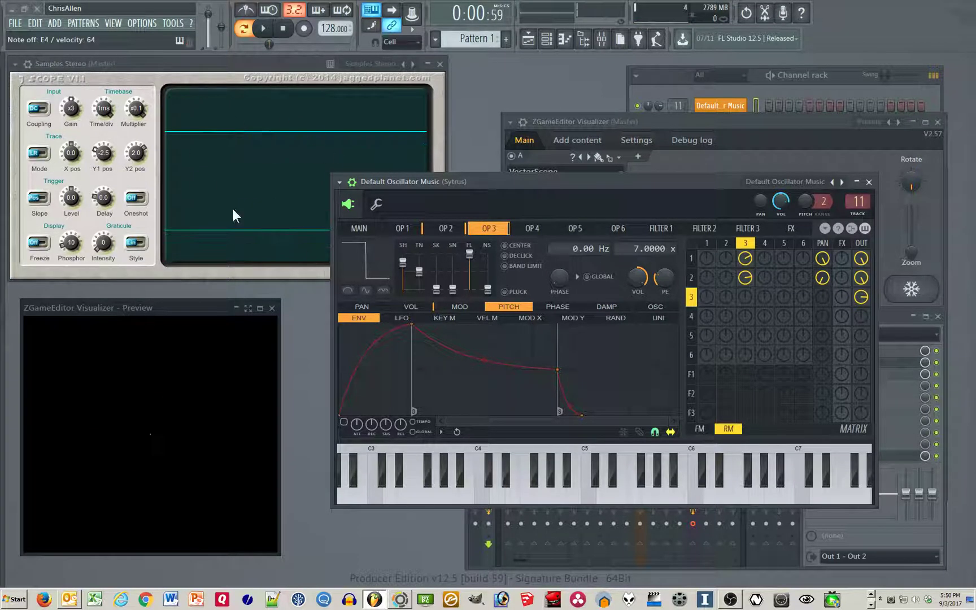
key("c")
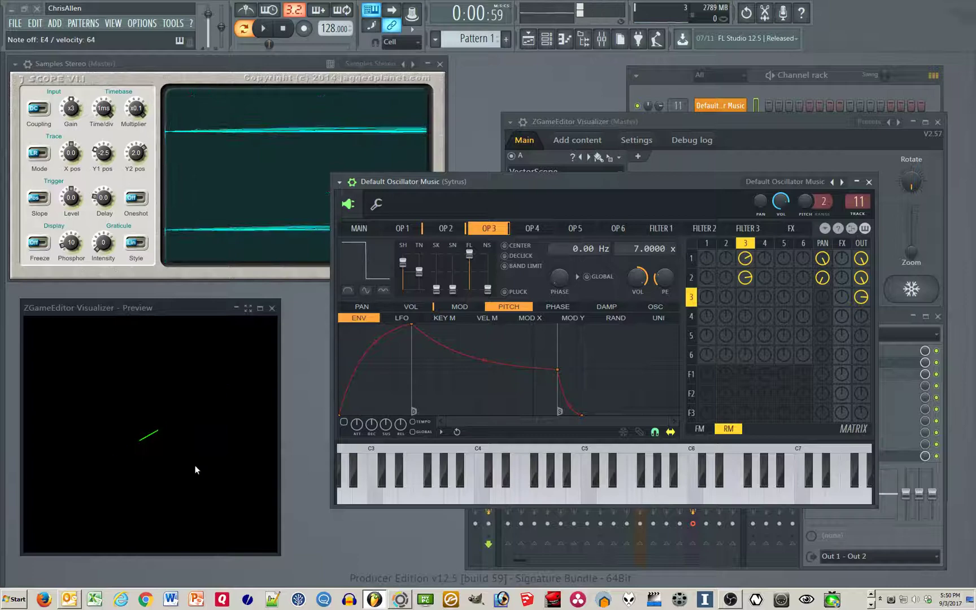
key("c")
left_click_drag(509, 181, 516, 190)
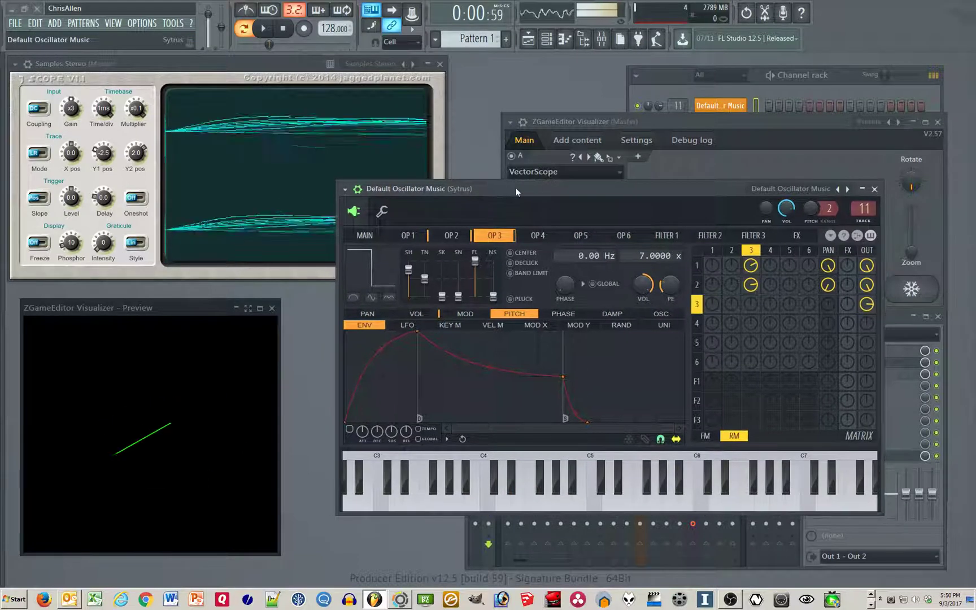
key("c")
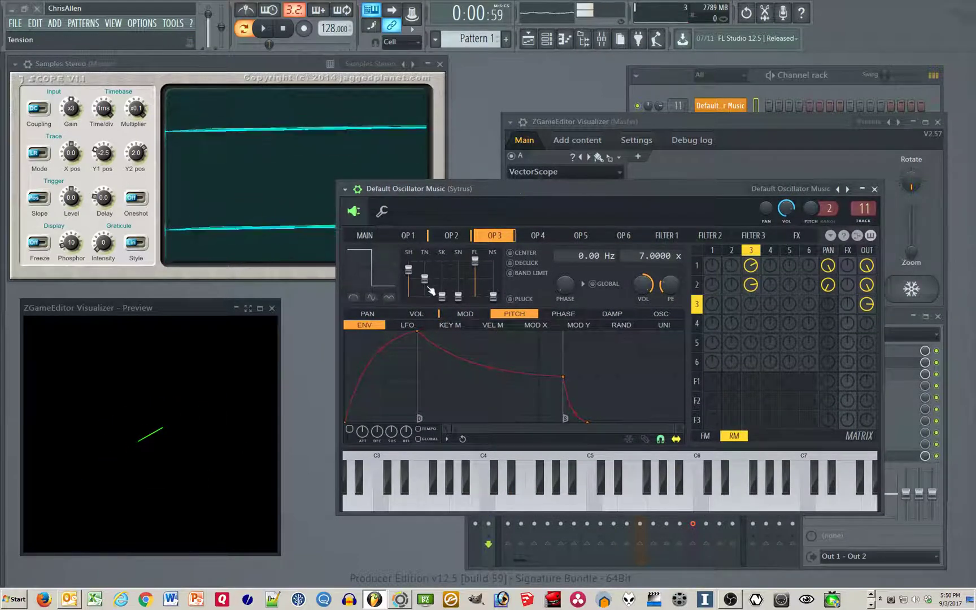
key("c")
left_click_drag(490, 189, 493, 188)
key("c")
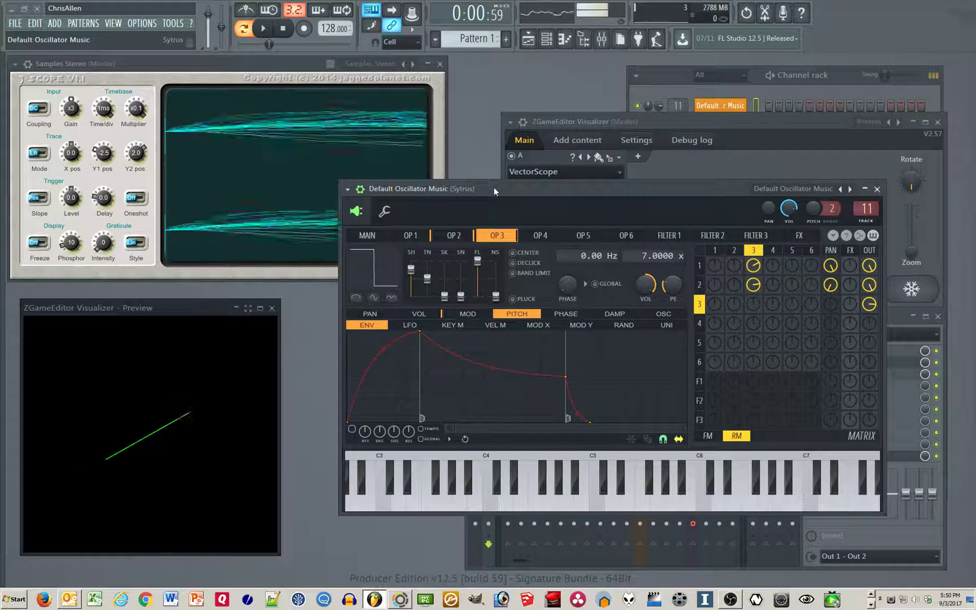
key("c")
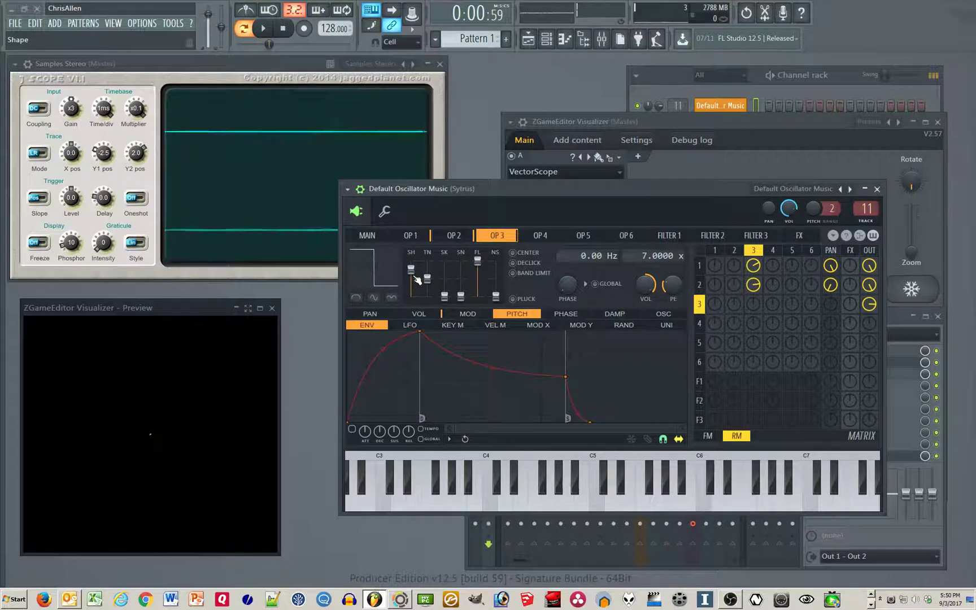
mouse_move(490, 194)
left_mouse_down()
mouse_move(504, 188)
mouse_move(483, 199)
left_mouse_up()
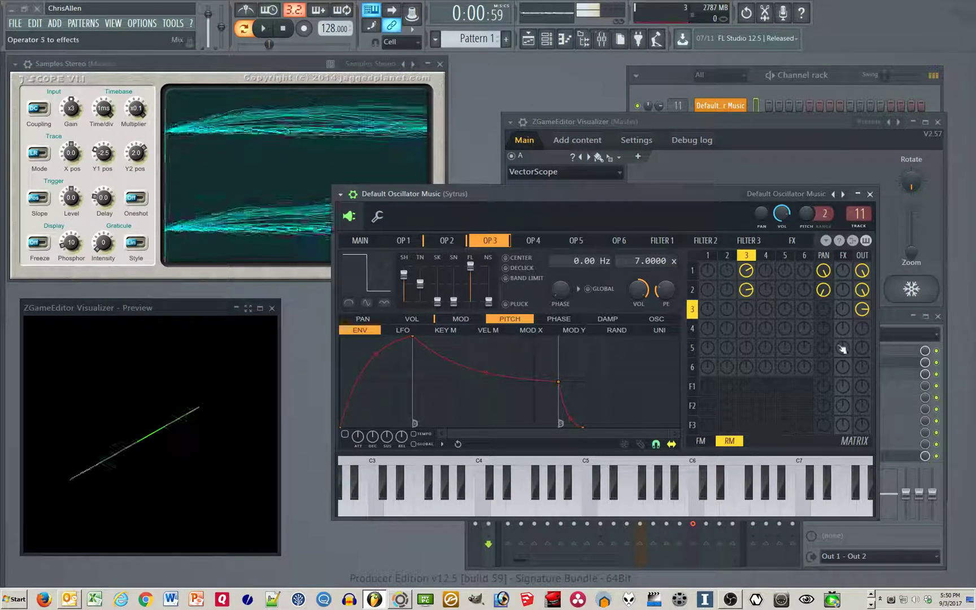
Lower operator 3's frequency ratio to 5 and on to 3, playing E4 to view each shape.
left_click_drag(696, 194, 673, 187)
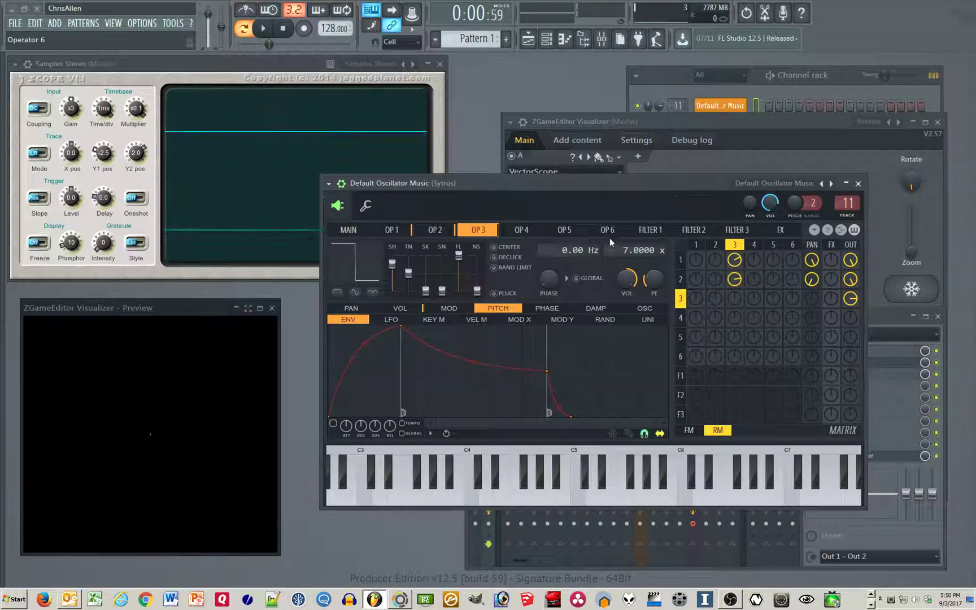
key("c")
left_click_drag(629, 255, 629, 261)
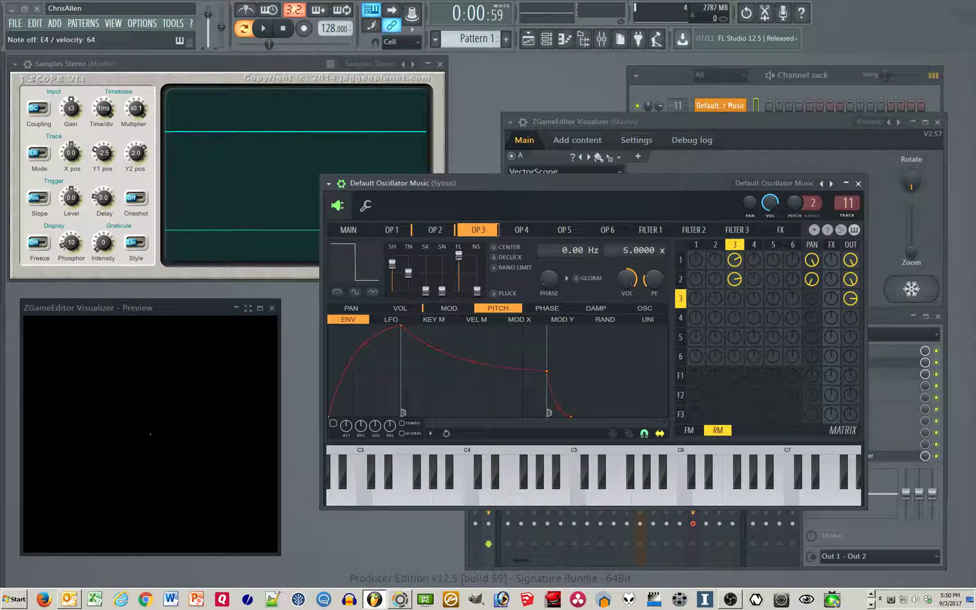
key("c")
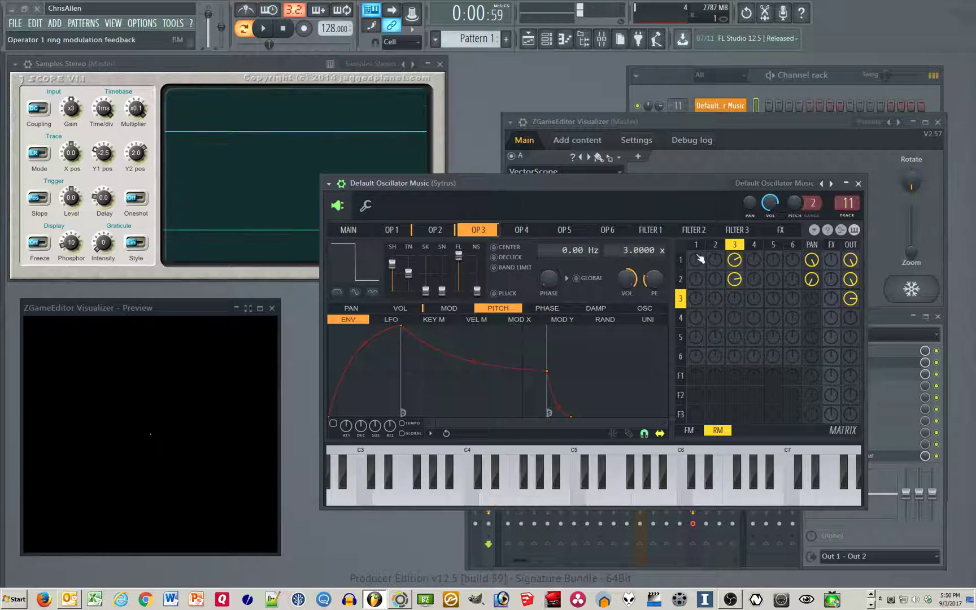
Mute operator 3's output and turn its ring modulation of operators 1 and 2 negative, playing E4.
key("c")
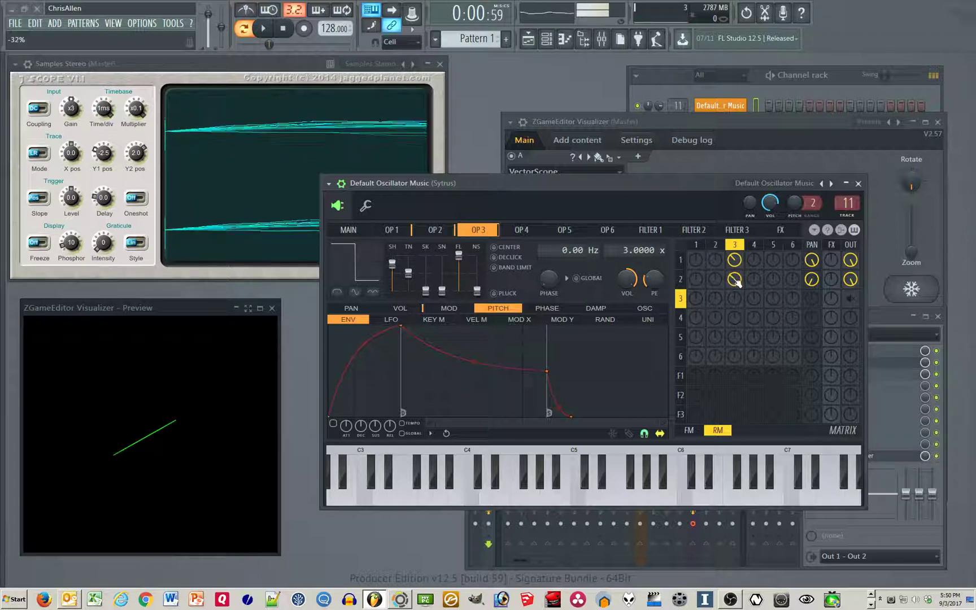
key("c")
left_click_drag(734, 279, 734, 299)
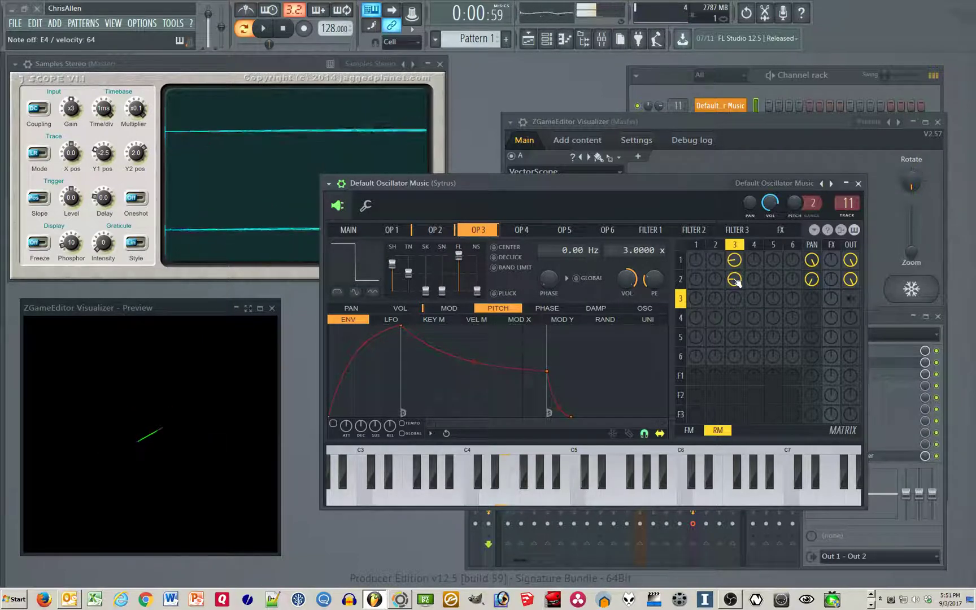
key("c")
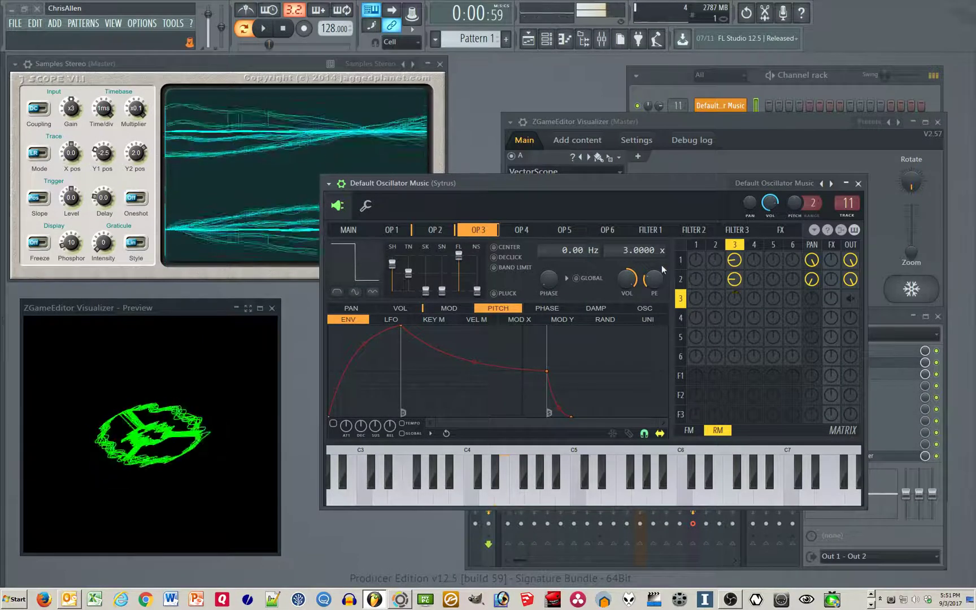
Set operator 3's frequency offset to 0.10 Hz and play E4 to view the shape's motion on the vectorscope.
left_click_drag(496, 185, 509, 185)
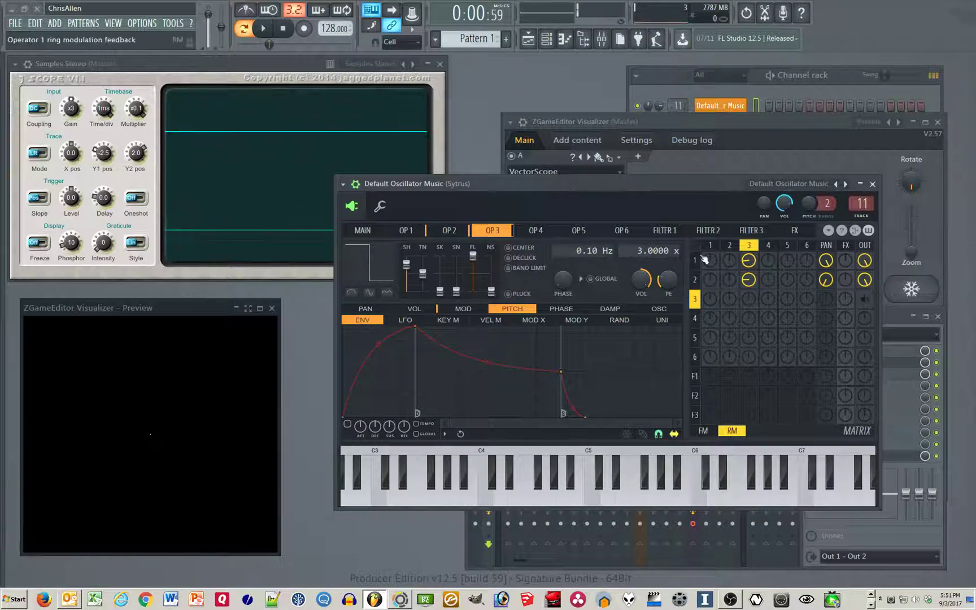
left_click_drag(675, 213, 671, 219)
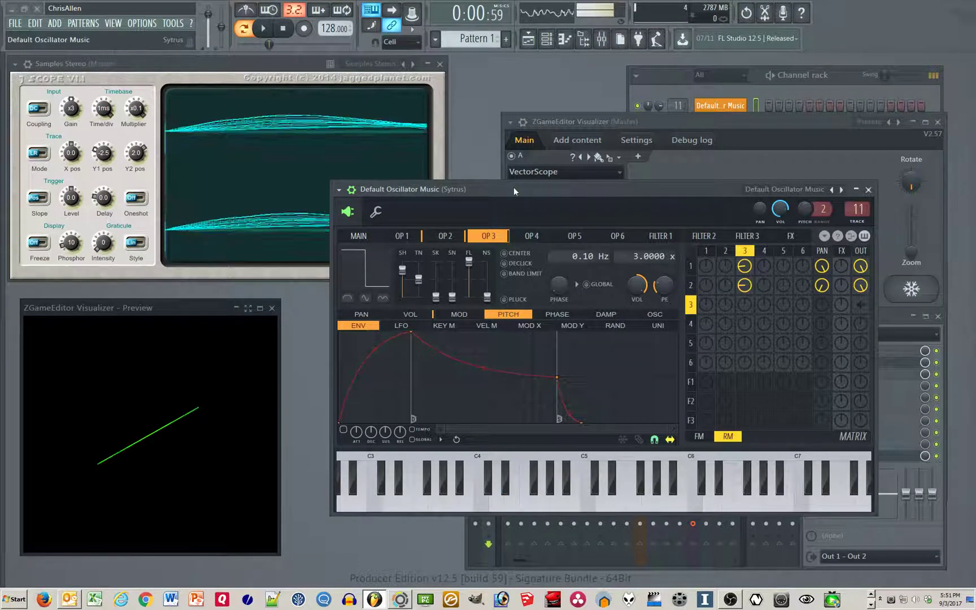
left_click_drag(513, 187, 521, 183)
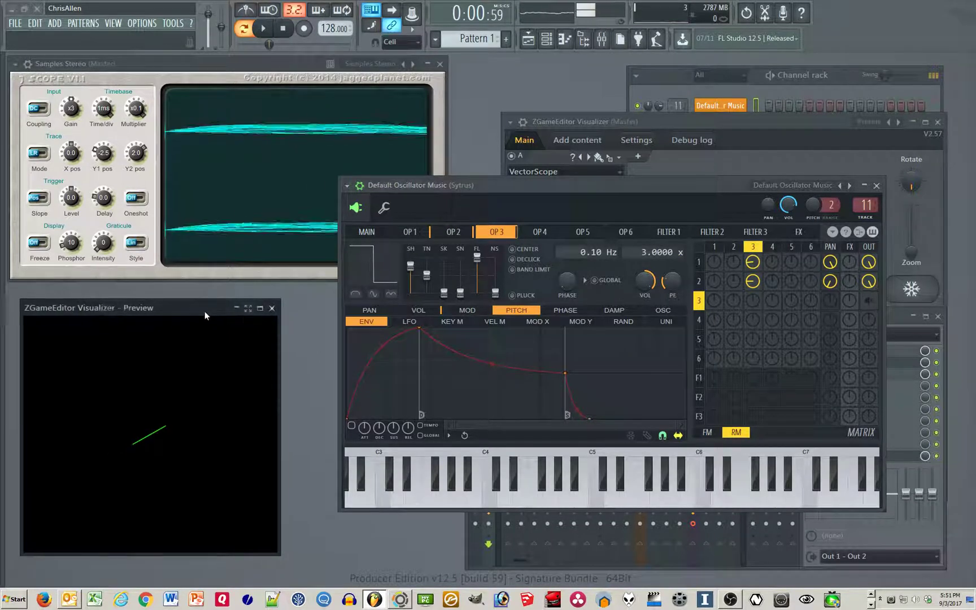
left_click_drag(204, 311, 215, 310)
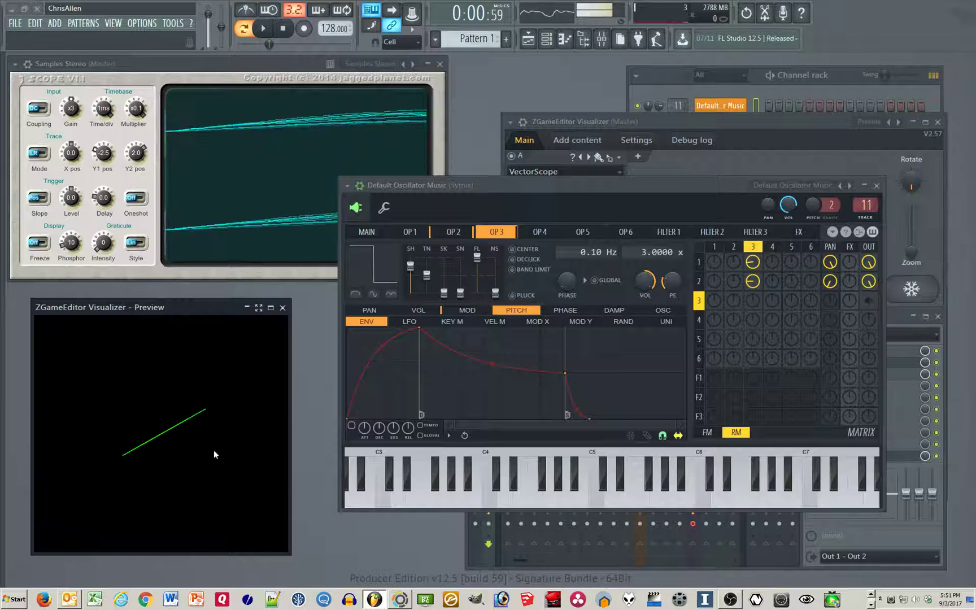
key("c")
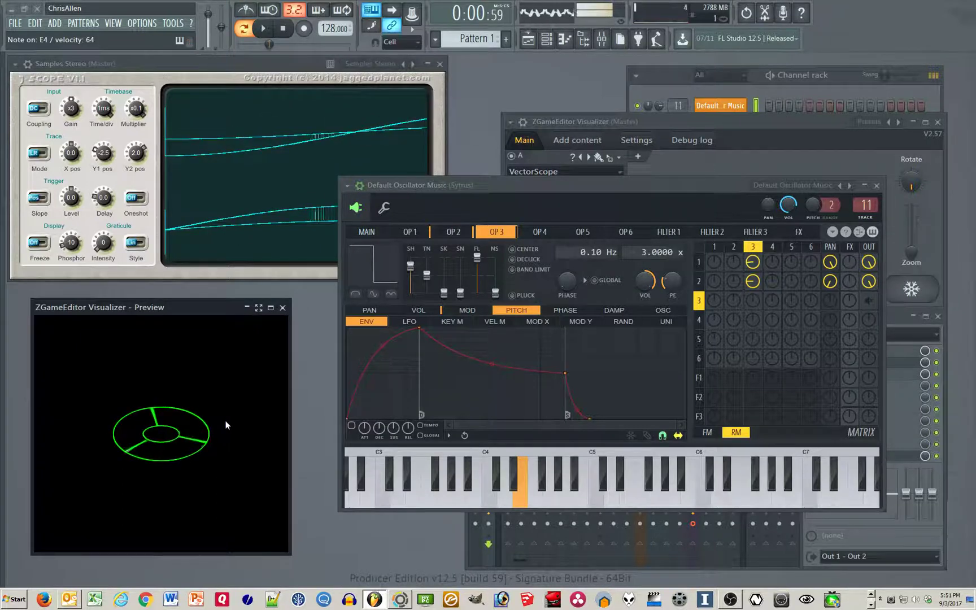
key("c")
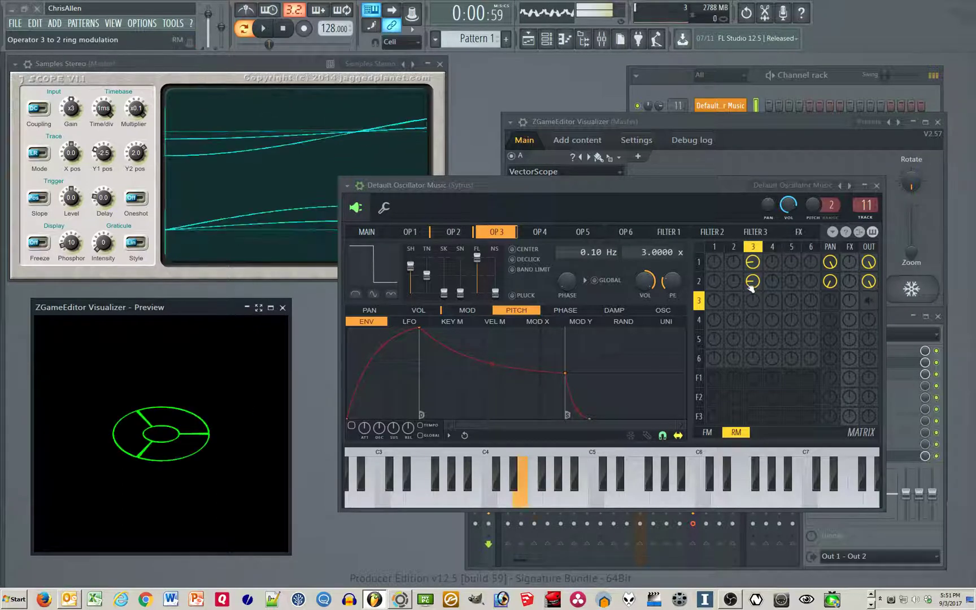
Fine-tune operator 3's ring modulation of operator 2 and raise operator 3's output to about 93% while playing E4.
left_click_drag(752, 284, 752, 289)
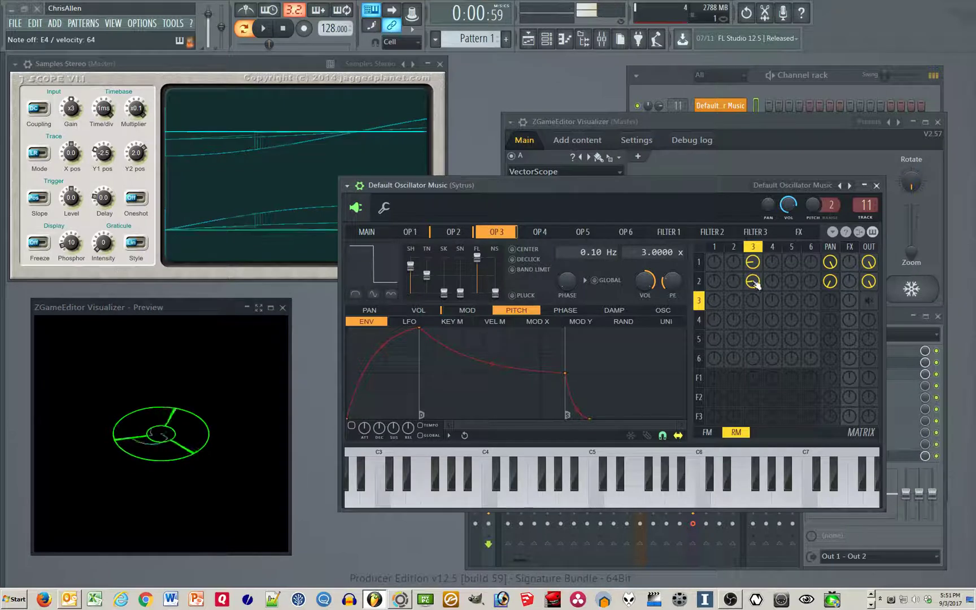
key("c")
left_click_drag(869, 301, 869, 277)
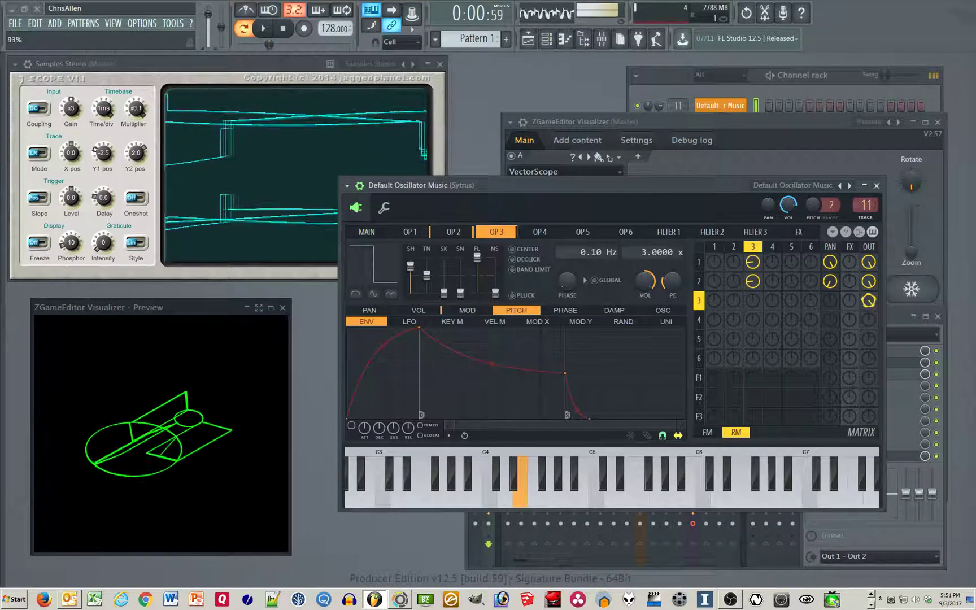
Play E4 to examine the shape's motion on the vectorscope with the current operator 3 settings.
key("c")
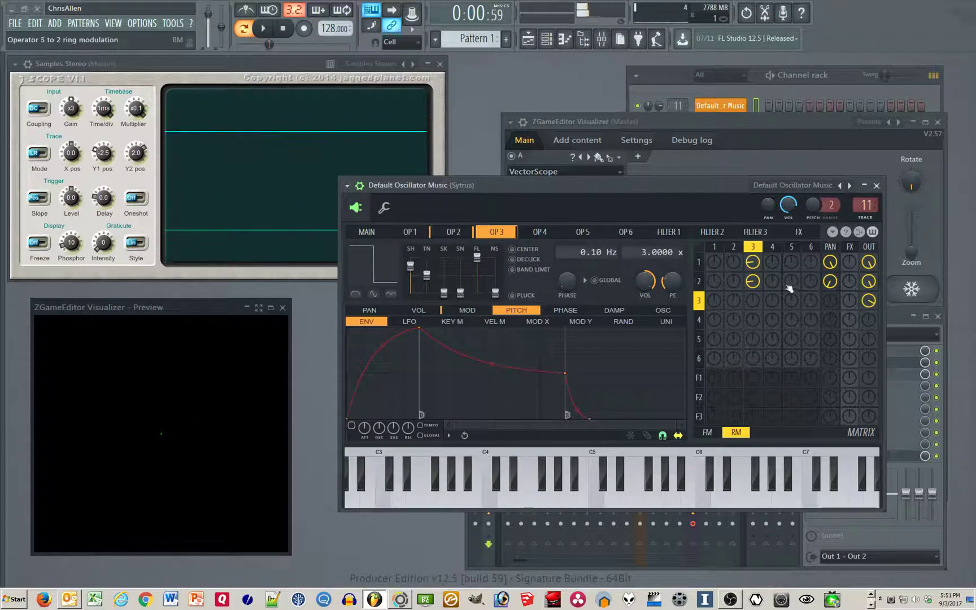
key("c")
left_click_drag(572, 184, 569, 181)
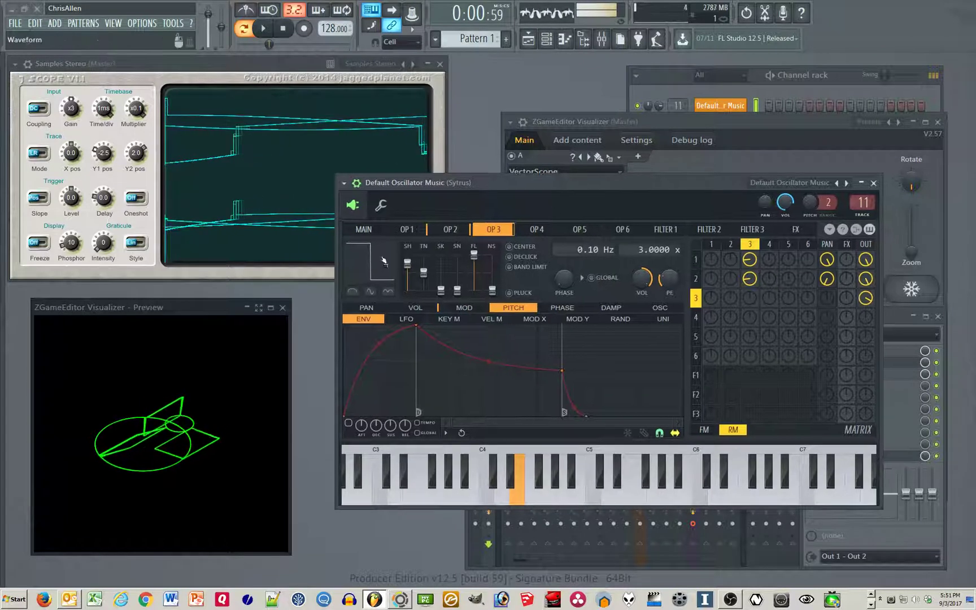
Change the waveforms of operators 1 and 2 from sine to triangle and play E4 to view the shape.
left_click(418, 229)
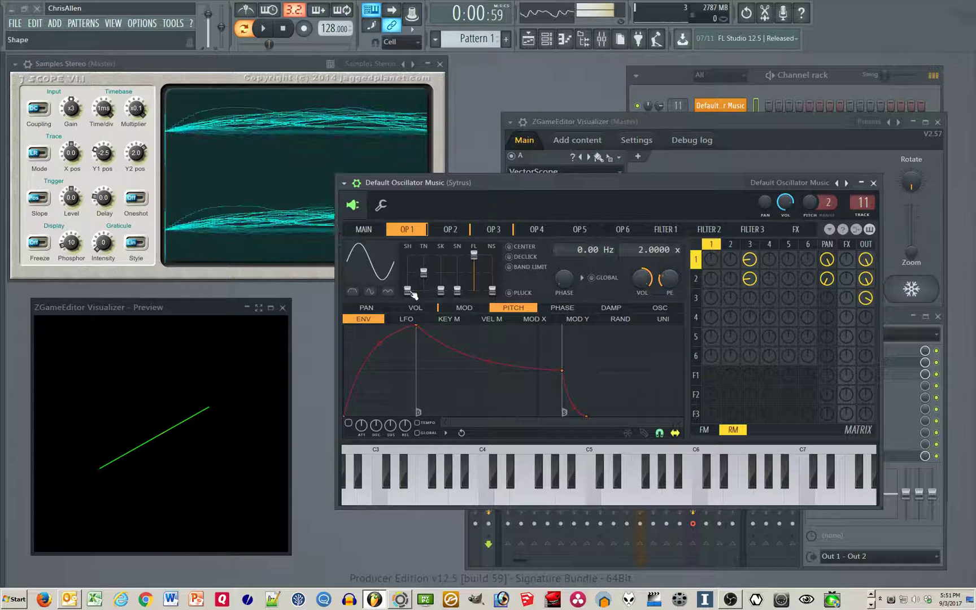
left_click_drag(412, 293, 410, 283)
left_click(451, 231)
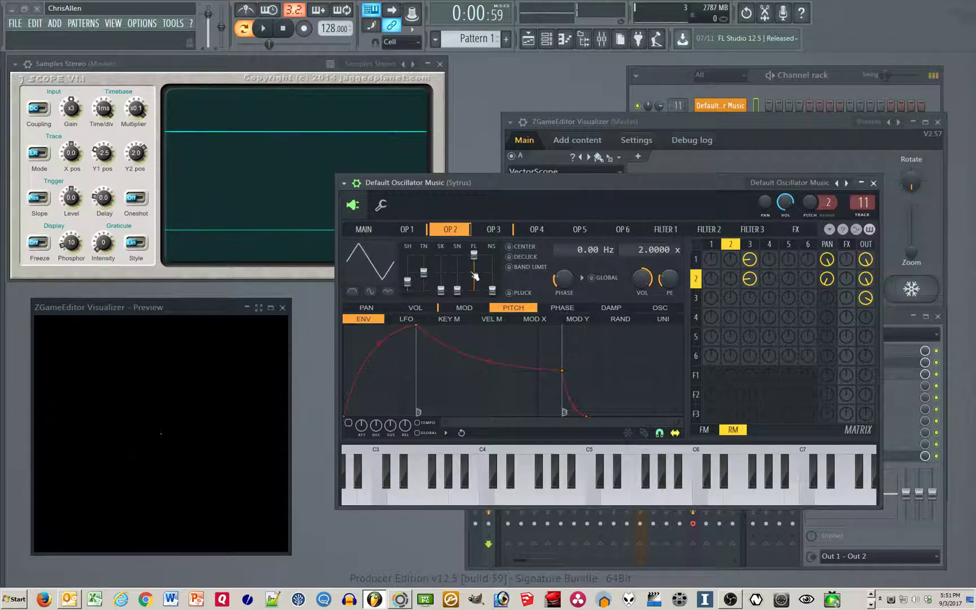
left_click_drag(491, 183, 525, 184)
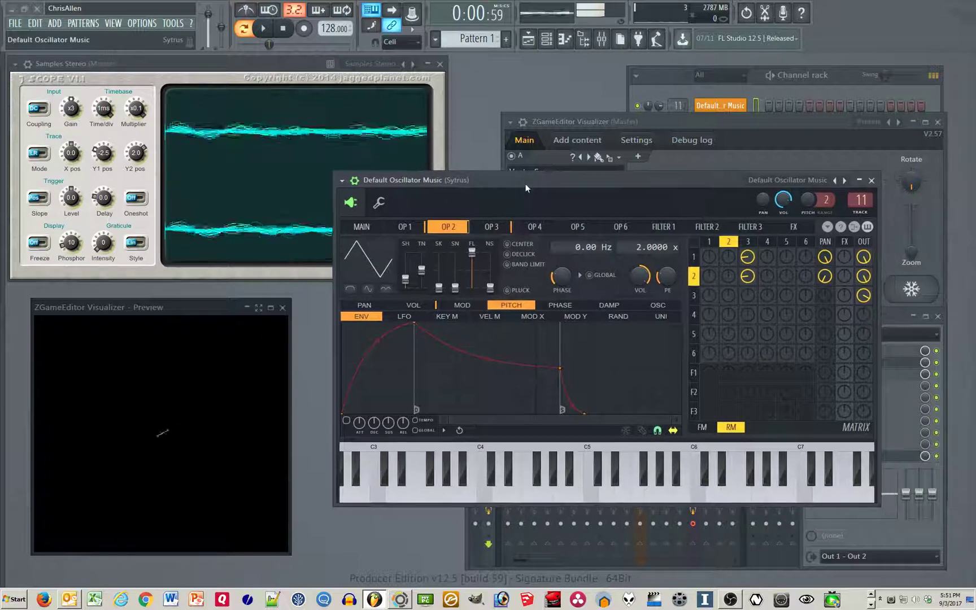
key("c")
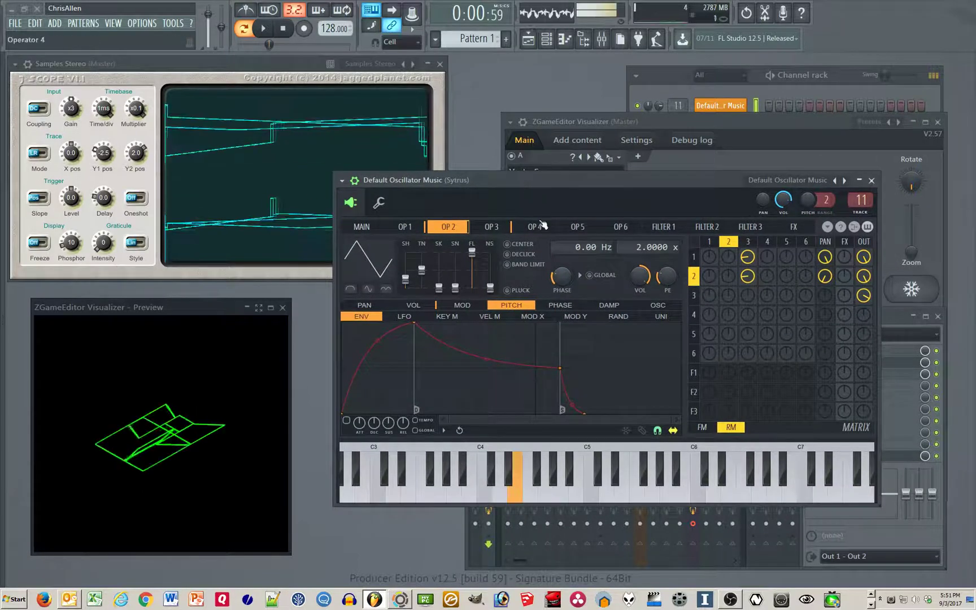
Raise operator 3's output to 100% and turn up its pan level in the matrix while playing E4.
key("c")
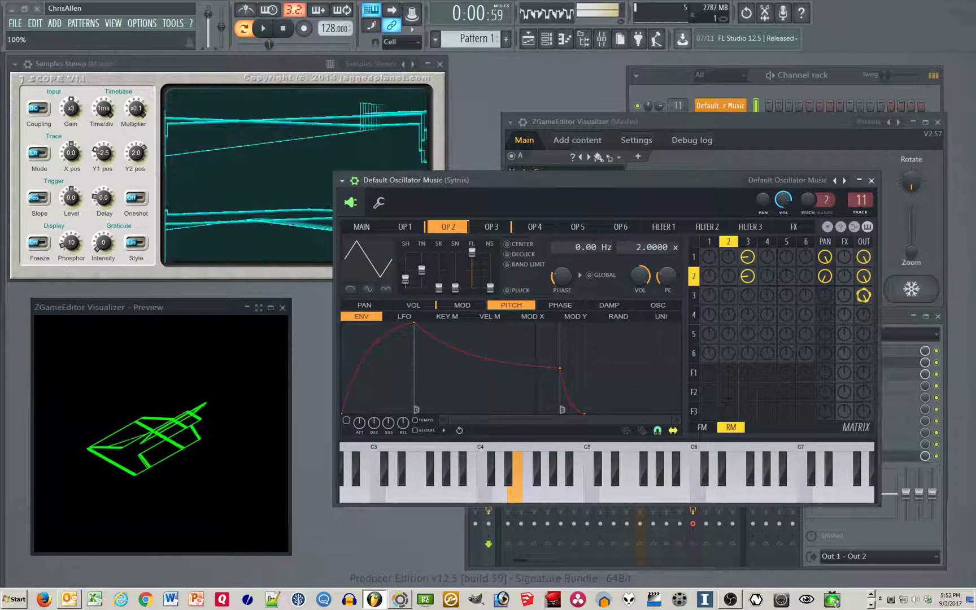
left_click_drag(825, 295, 824, 272)
key("c")
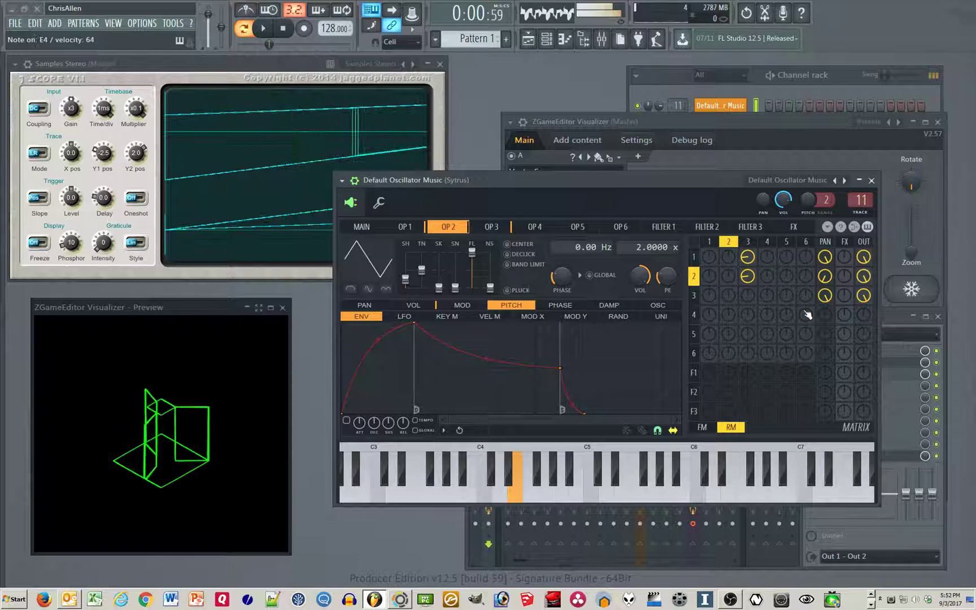
left_click_drag(663, 181, 668, 185)
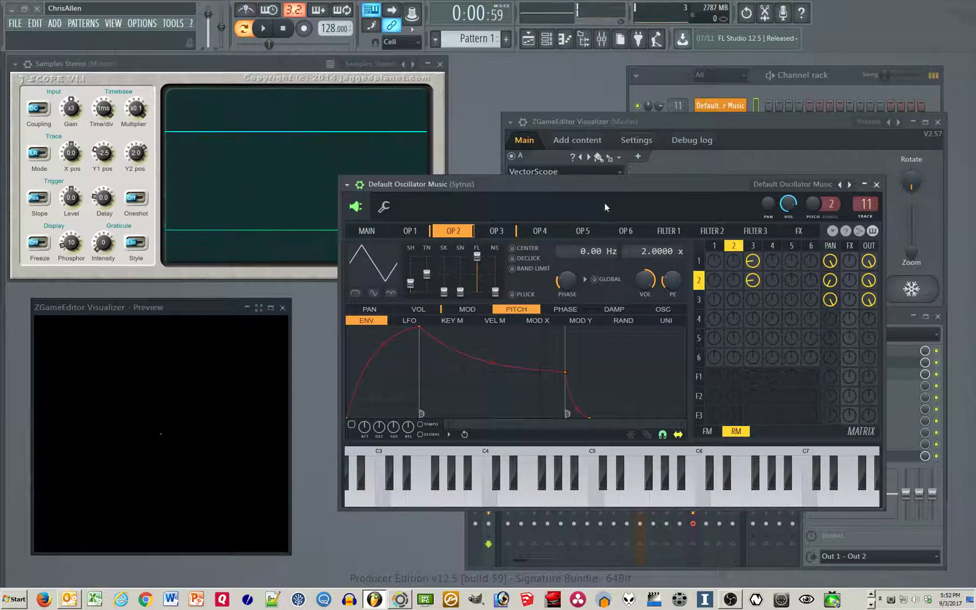
left_click_drag(606, 186, 639, 177)
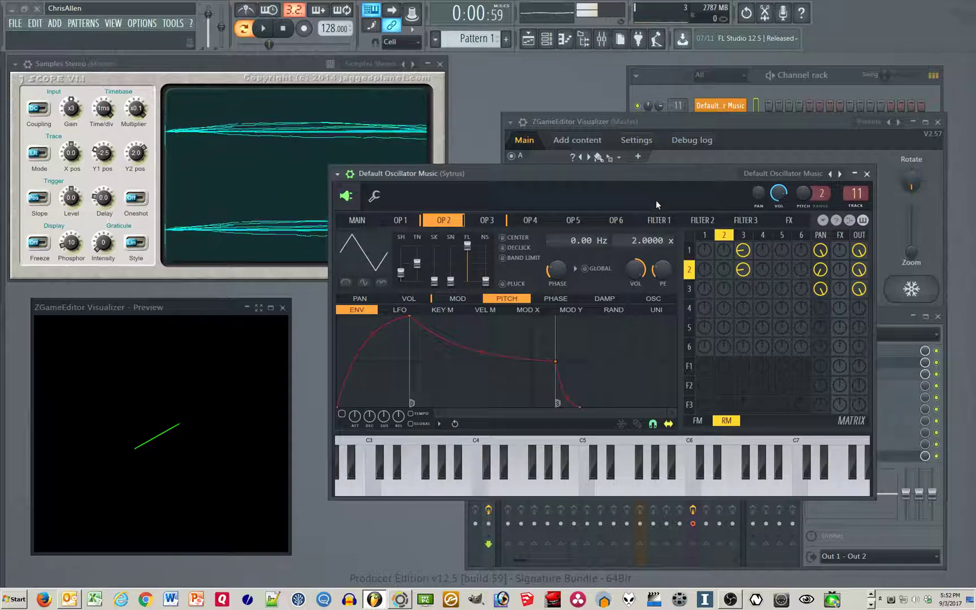
left_click_drag(635, 174, 632, 182)
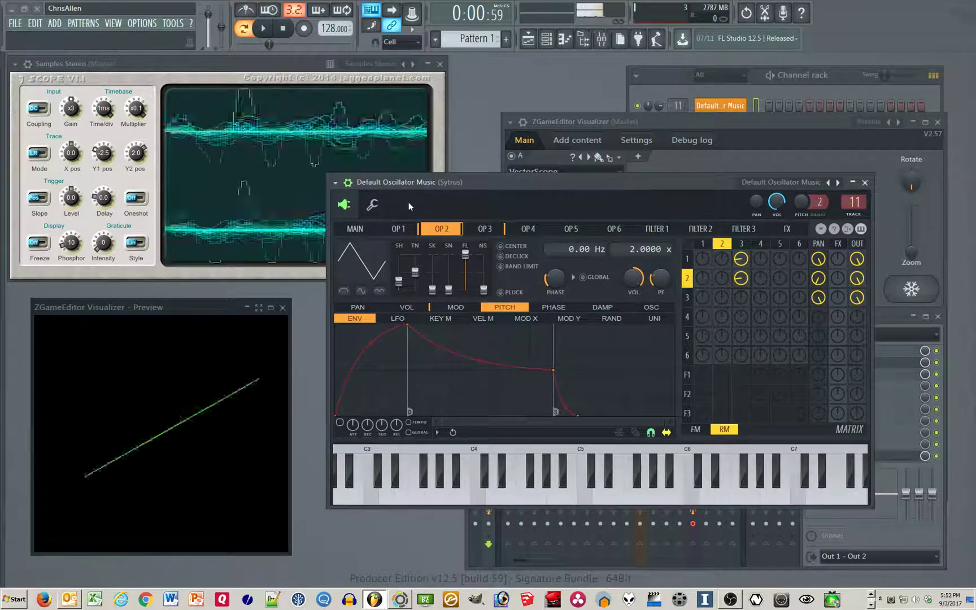